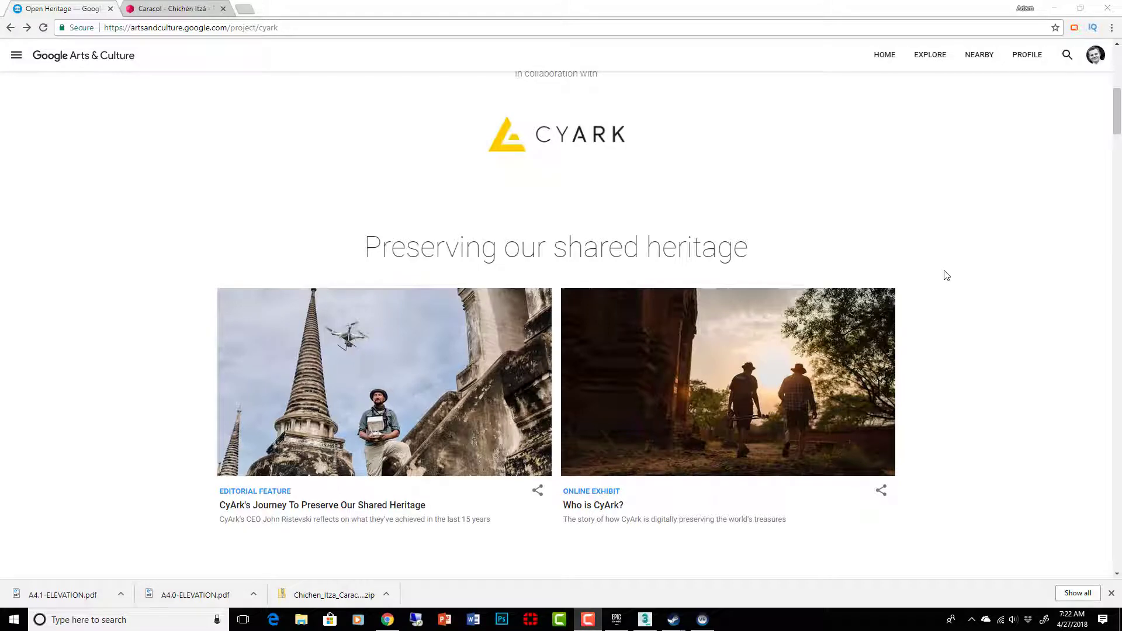
Step: Scroll the CyArk Open Heritage page past the Bagan banner to the 'Explore the story and 3D model' thumbnails
{"action": "scroll", "coordinate": [946, 315], "scroll_direction": "up", "scroll_amount": 4}
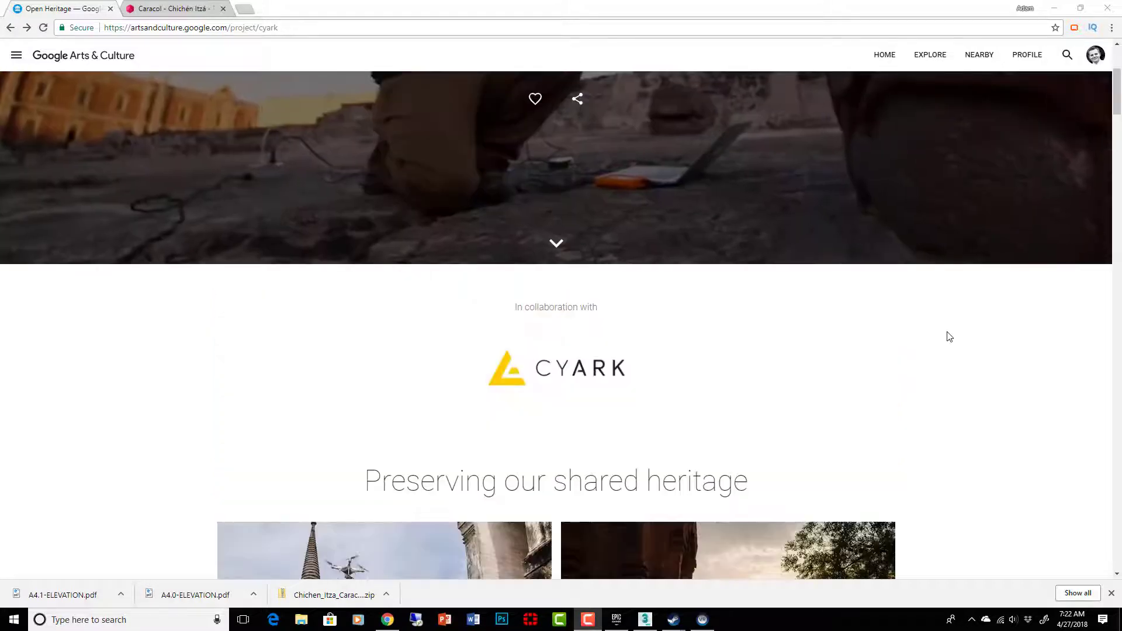
{"action": "scroll", "coordinate": [947, 333], "scroll_direction": "down", "scroll_amount": 3}
{"action": "scroll", "coordinate": [948, 358], "scroll_direction": "up", "scroll_amount": 4}
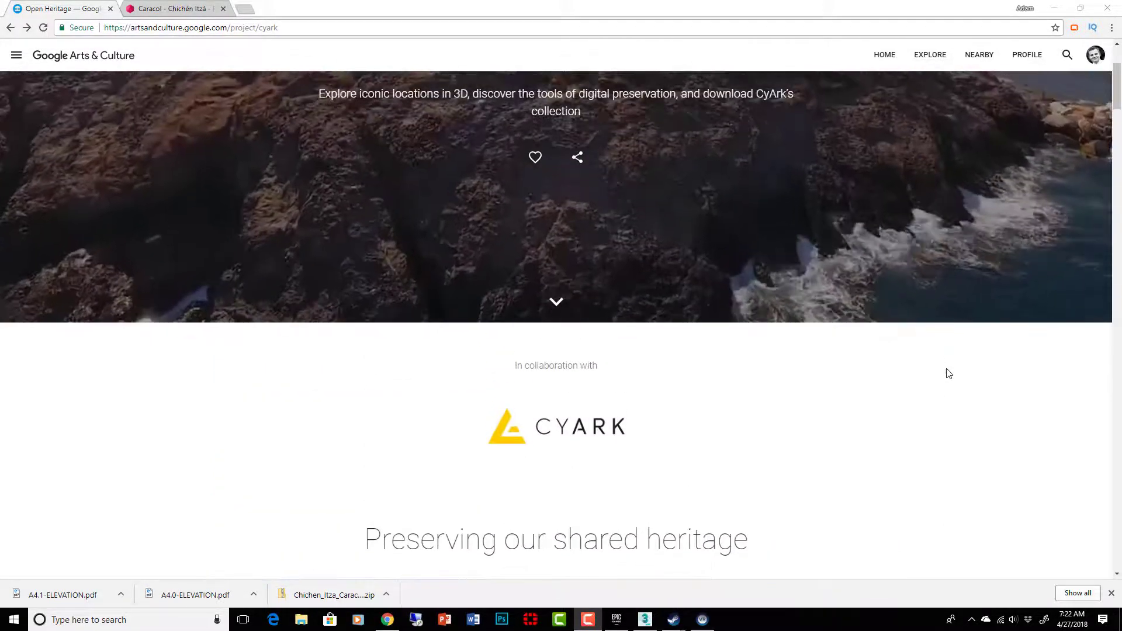
{"action": "scroll", "coordinate": [948, 373], "scroll_direction": "up", "scroll_amount": 3}
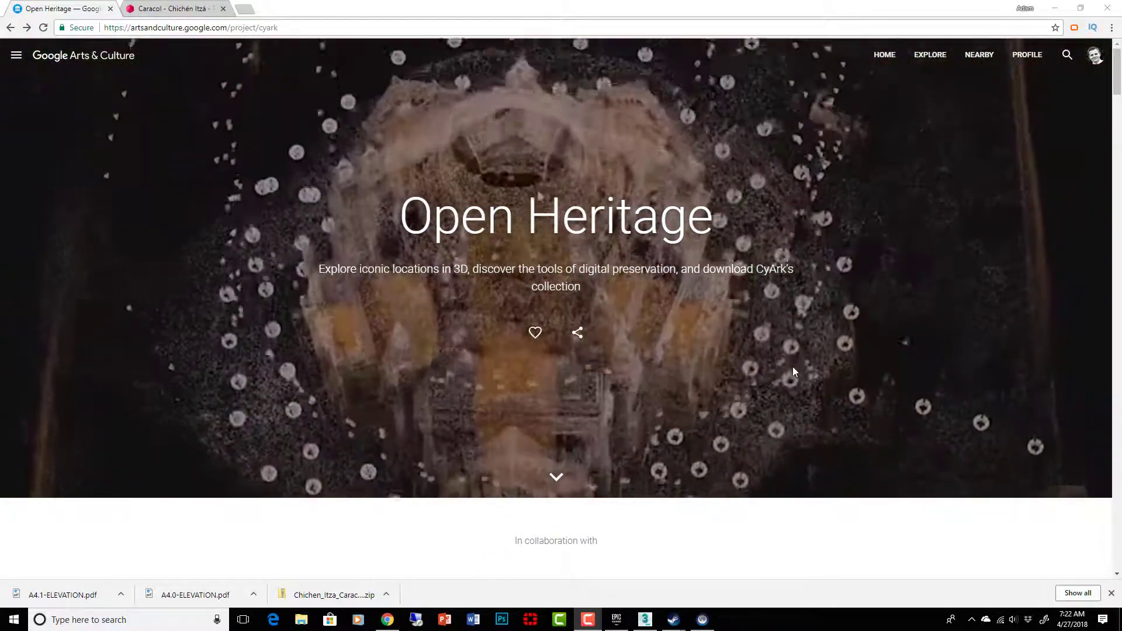
{"action": "scroll", "coordinate": [660, 346], "scroll_direction": "down", "scroll_amount": 3}
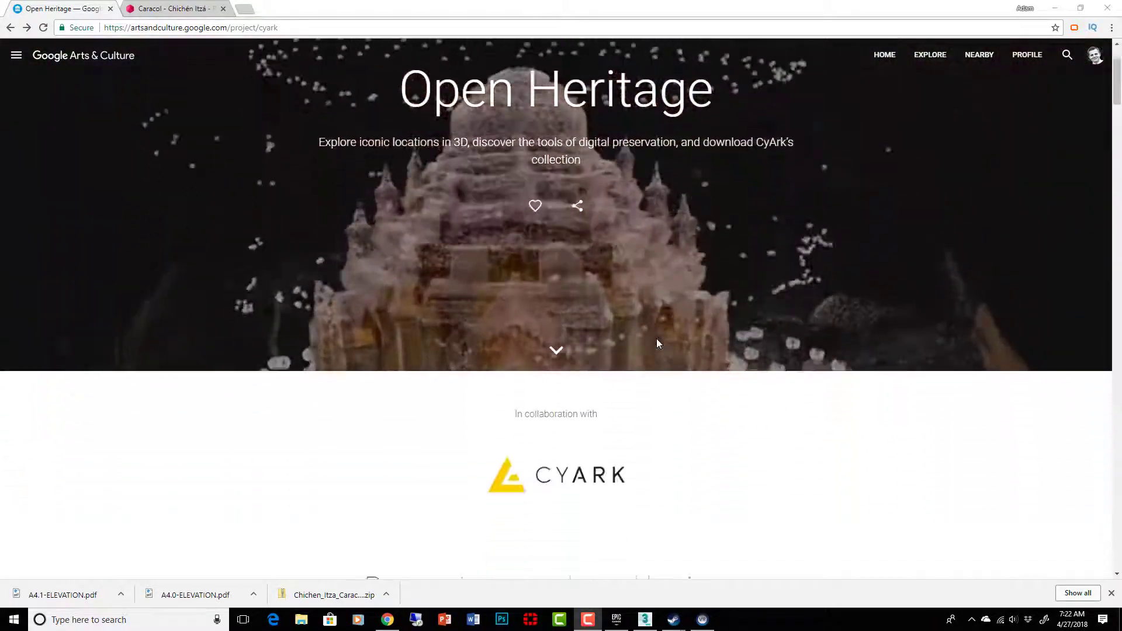
{"action": "scroll", "coordinate": [760, 368], "scroll_direction": "up", "scroll_amount": 2}
{"action": "scroll", "coordinate": [811, 390], "scroll_direction": "up", "scroll_amount": 1}
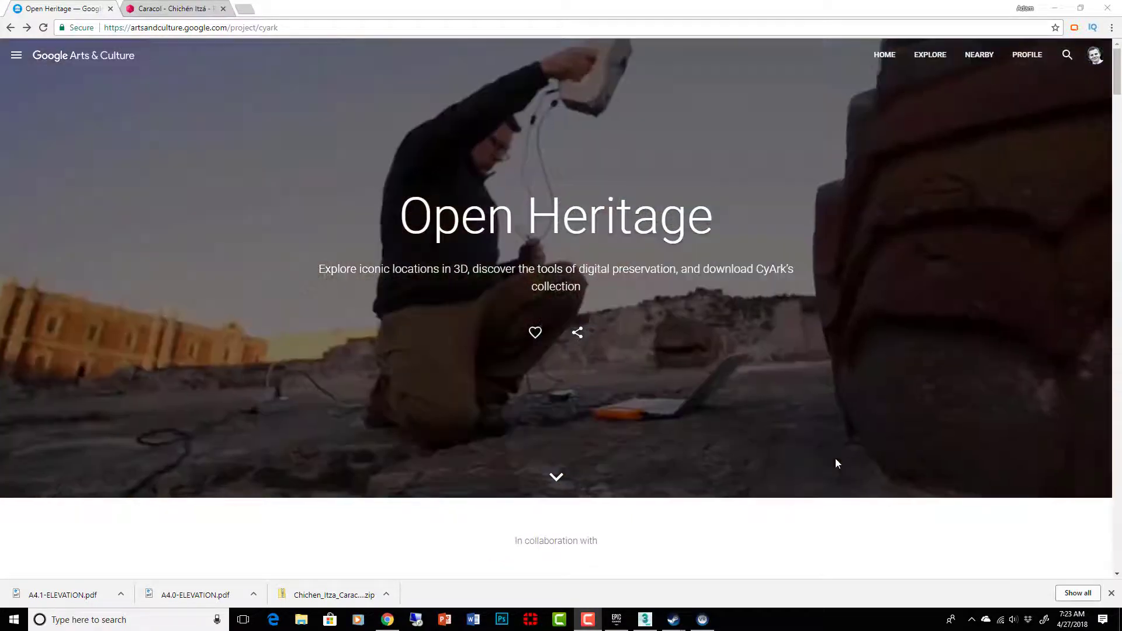
{"action": "scroll", "coordinate": [757, 456], "scroll_direction": "down", "scroll_amount": 7}
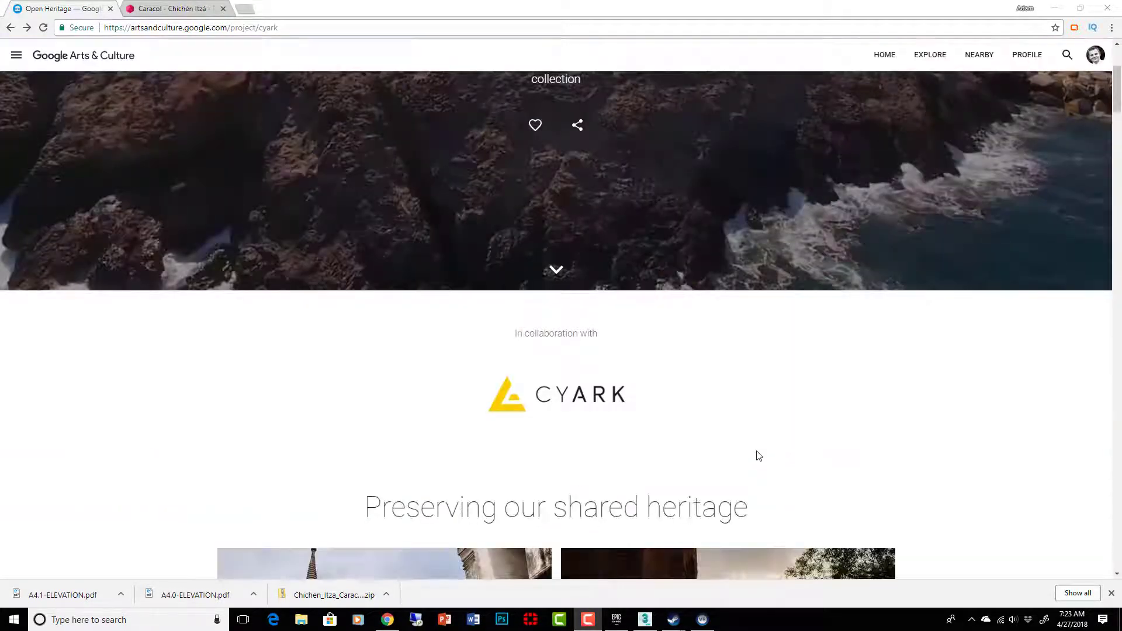
{"action": "scroll", "coordinate": [758, 455], "scroll_direction": "down", "scroll_amount": 4}
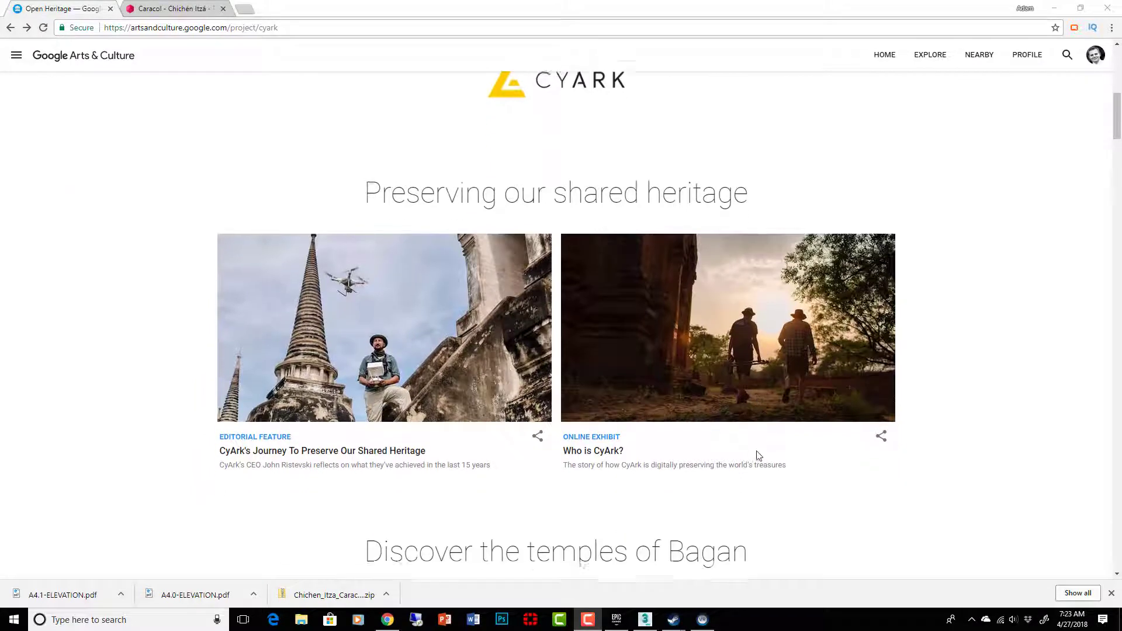
{"action": "scroll", "coordinate": [757, 452], "scroll_direction": "down", "scroll_amount": 6}
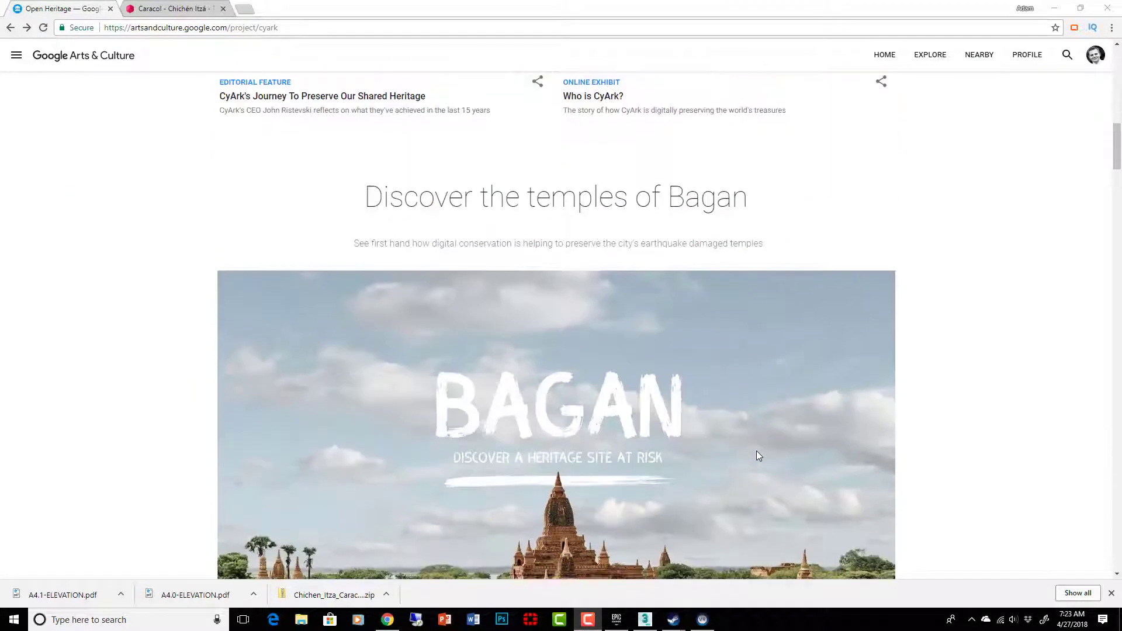
{"action": "scroll", "coordinate": [756, 455], "scroll_direction": "down", "scroll_amount": 4}
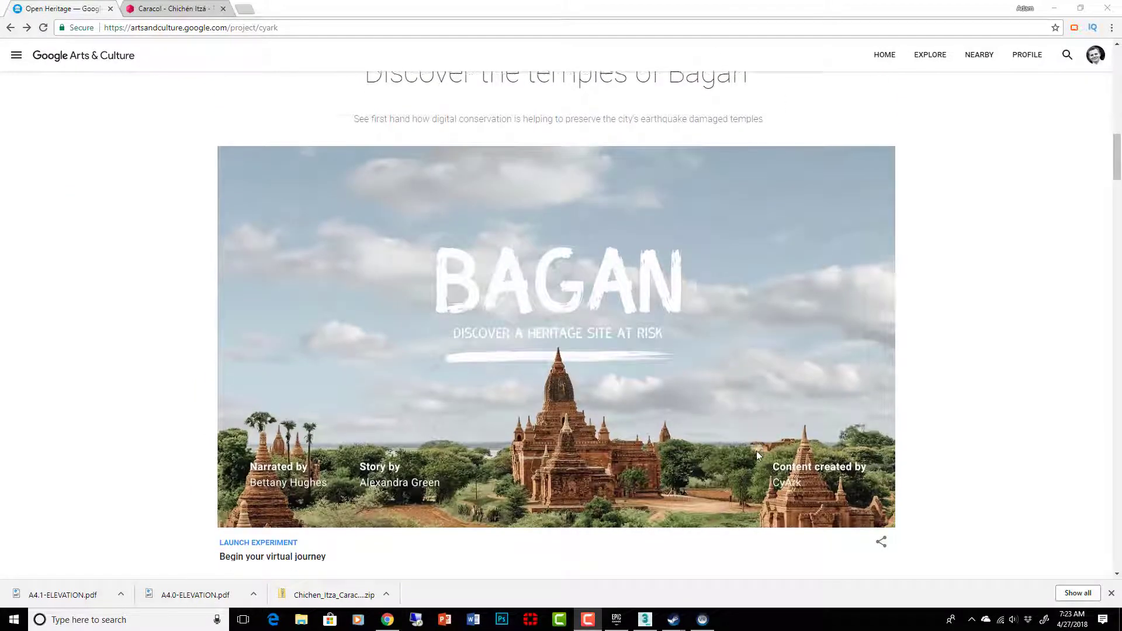
Step: Scroll until the grid shows Bagan, Brandenburg Gate, Chichén Itzá and Temple of Echmoun models
{"action": "scroll", "coordinate": [758, 455], "scroll_direction": "down", "scroll_amount": 6}
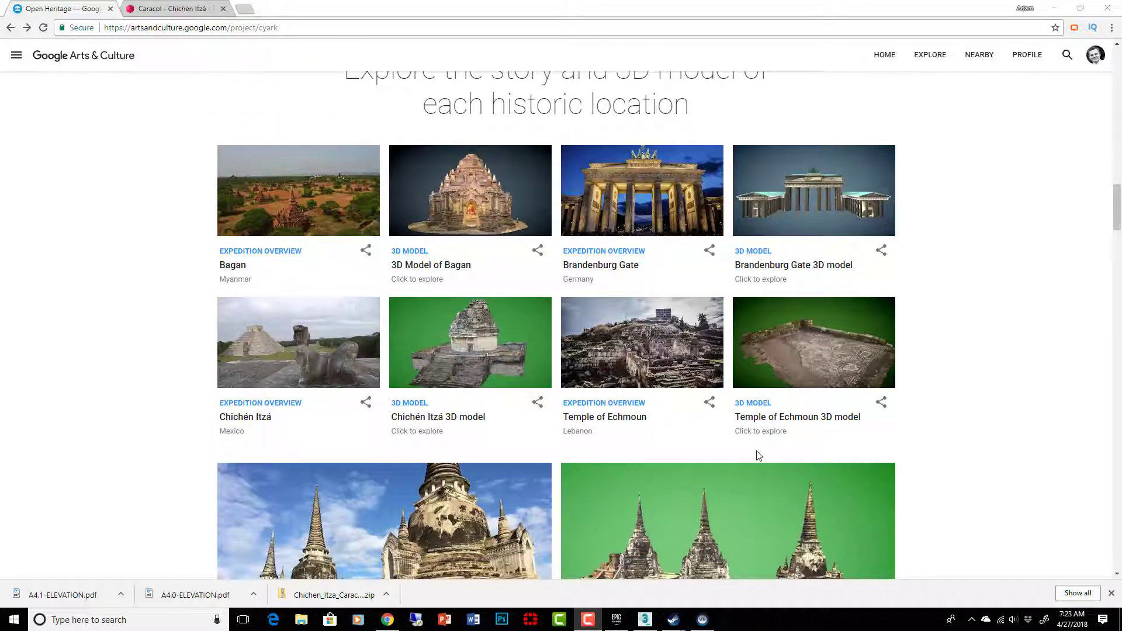
{"action": "scroll", "coordinate": [759, 455], "scroll_direction": "down", "scroll_amount": 6}
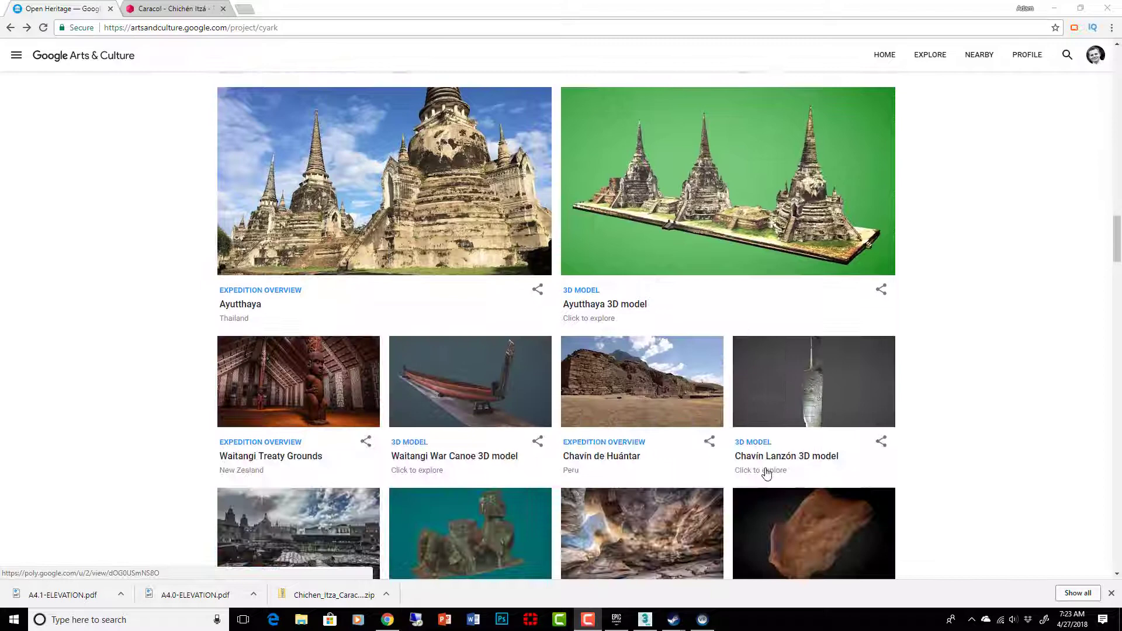
{"action": "scroll", "coordinate": [767, 474], "scroll_direction": "down", "scroll_amount": 2}
{"action": "scroll", "coordinate": [767, 474], "scroll_direction": "up", "scroll_amount": 3}
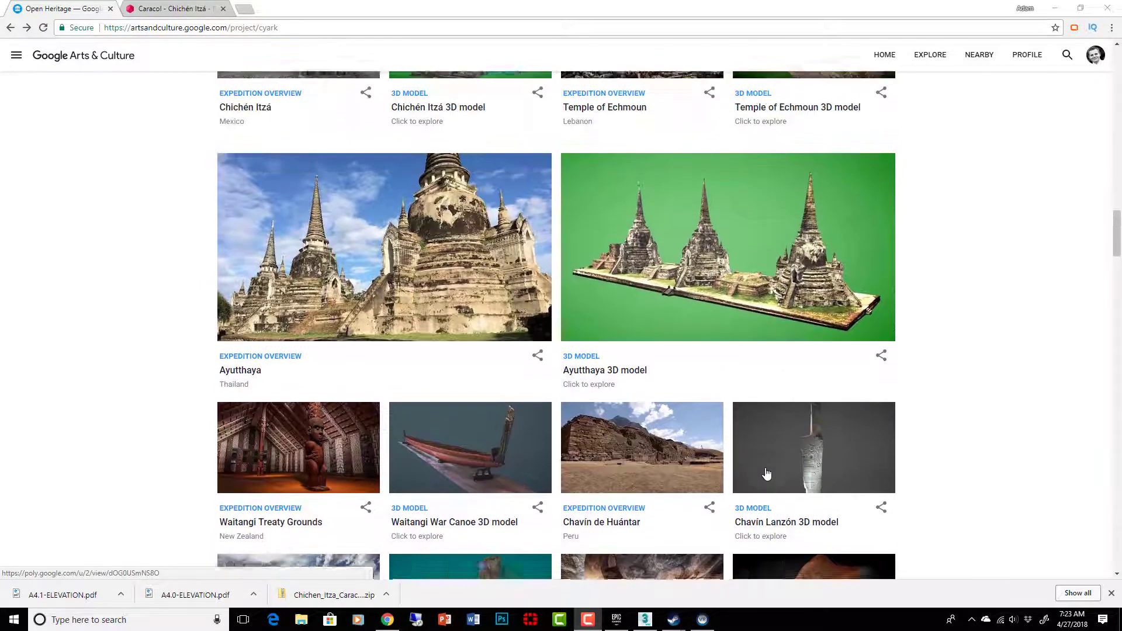
{"action": "scroll", "coordinate": [873, 506], "scroll_direction": "up", "scroll_amount": 4}
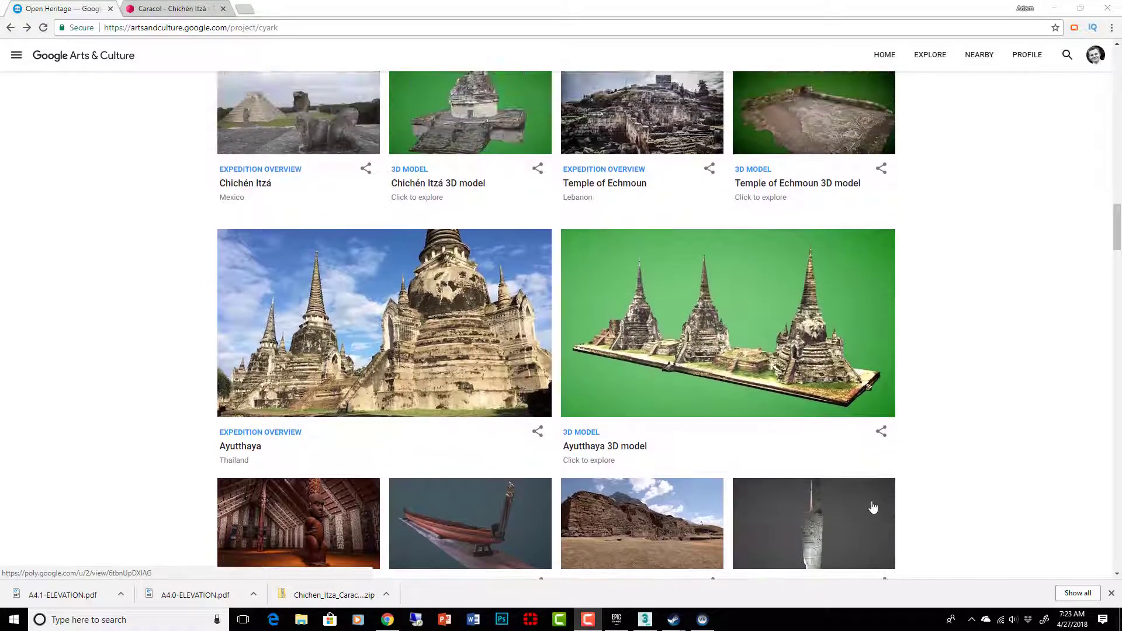
{"action": "scroll", "coordinate": [874, 507], "scroll_direction": "up", "scroll_amount": 8}
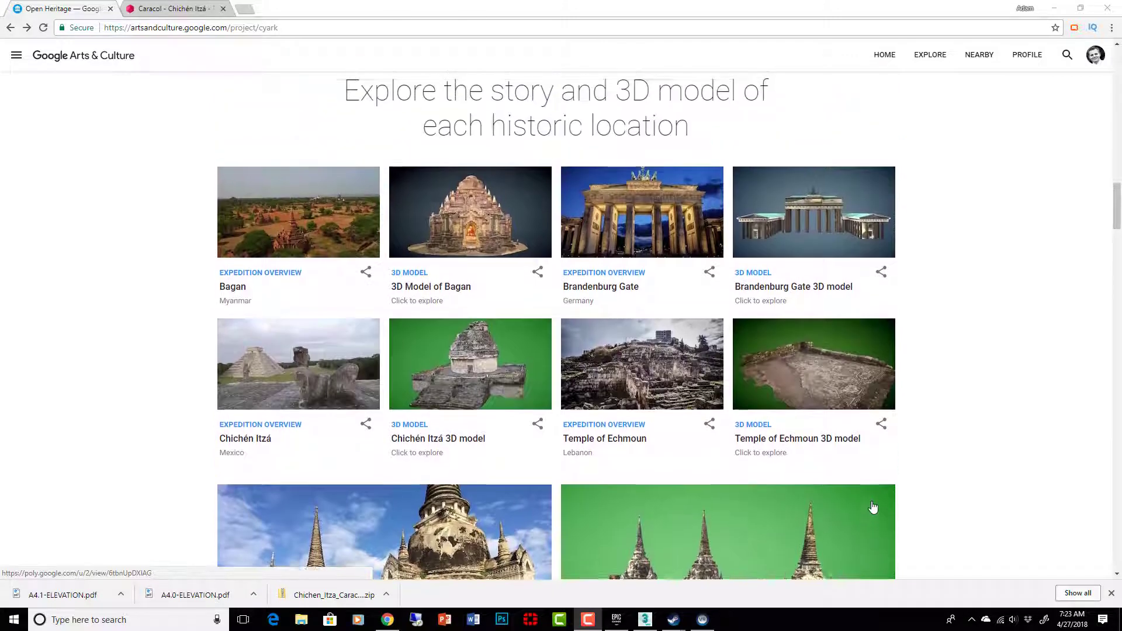
{"action": "scroll", "coordinate": [873, 507], "scroll_direction": "up", "scroll_amount": 2}
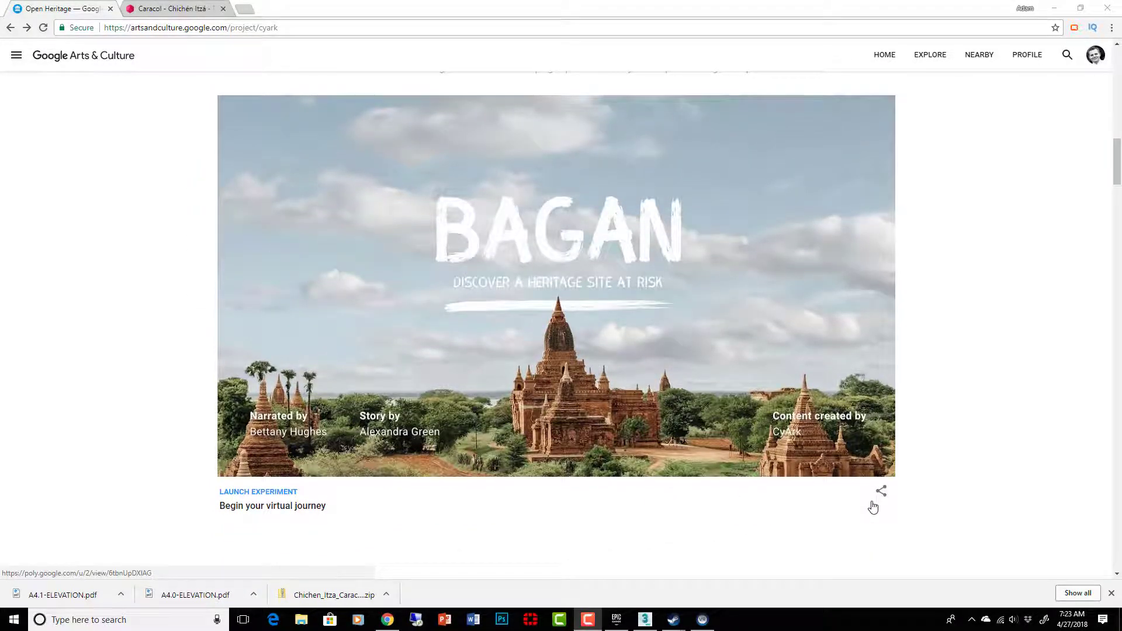
{"action": "scroll", "coordinate": [873, 507], "scroll_direction": "down", "scroll_amount": 1}
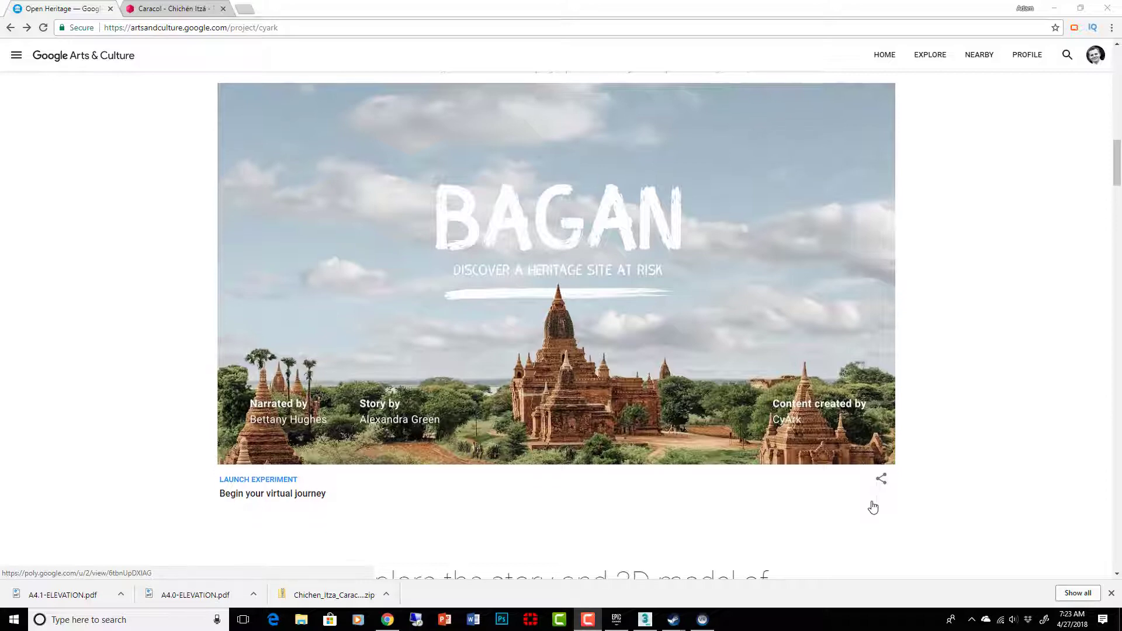
{"action": "scroll", "coordinate": [873, 508], "scroll_direction": "down", "scroll_amount": 5}
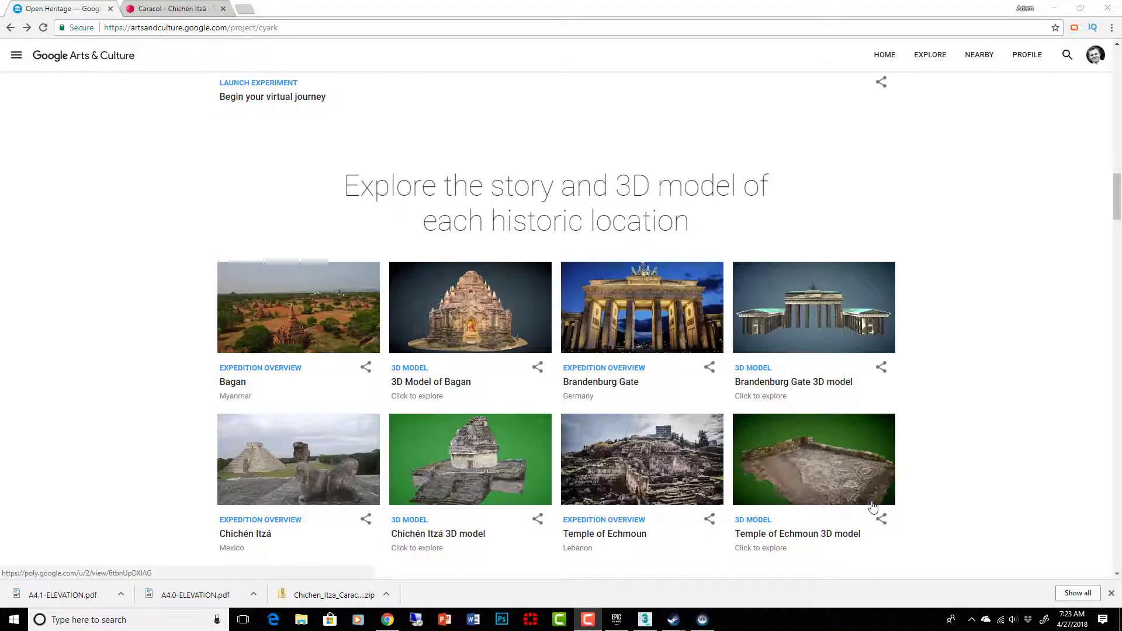
{"action": "scroll", "coordinate": [874, 507], "scroll_direction": "down", "scroll_amount": 1}
{"action": "scroll", "coordinate": [873, 507], "scroll_direction": "up", "scroll_amount": 4}
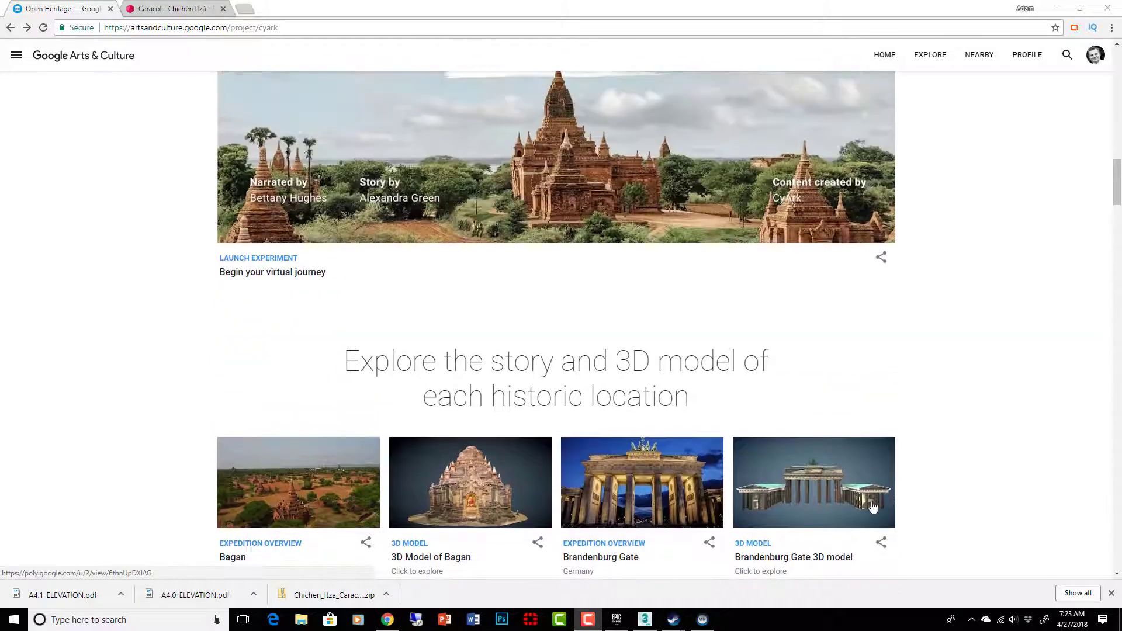
{"action": "scroll", "coordinate": [873, 507], "scroll_direction": "up", "scroll_amount": 3}
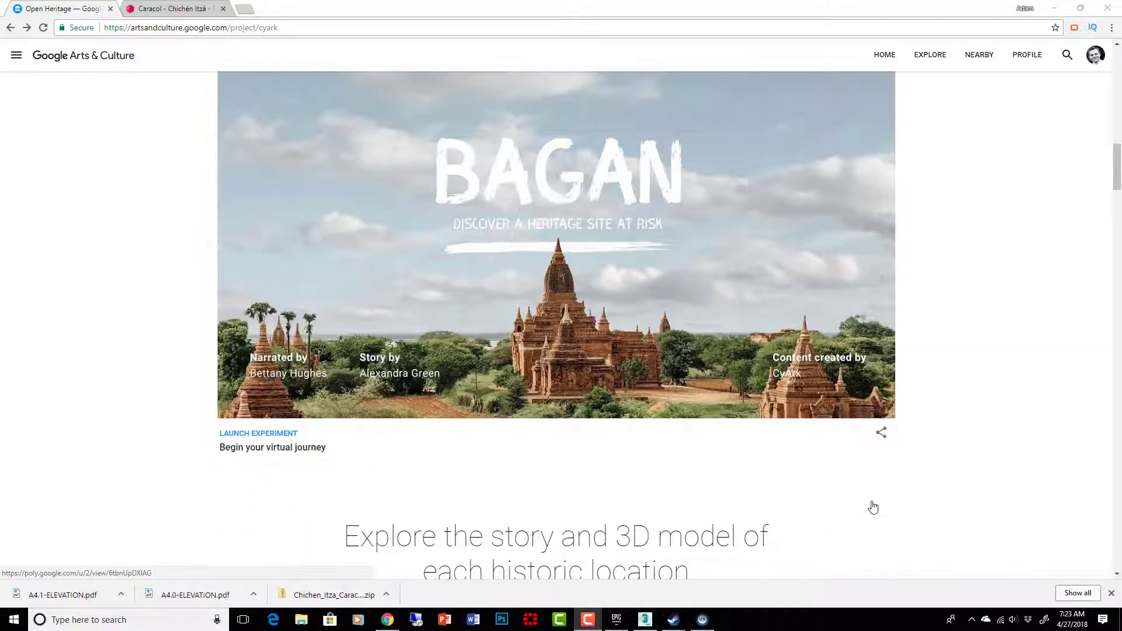
{"action": "scroll", "coordinate": [874, 508], "scroll_direction": "up", "scroll_amount": 1}
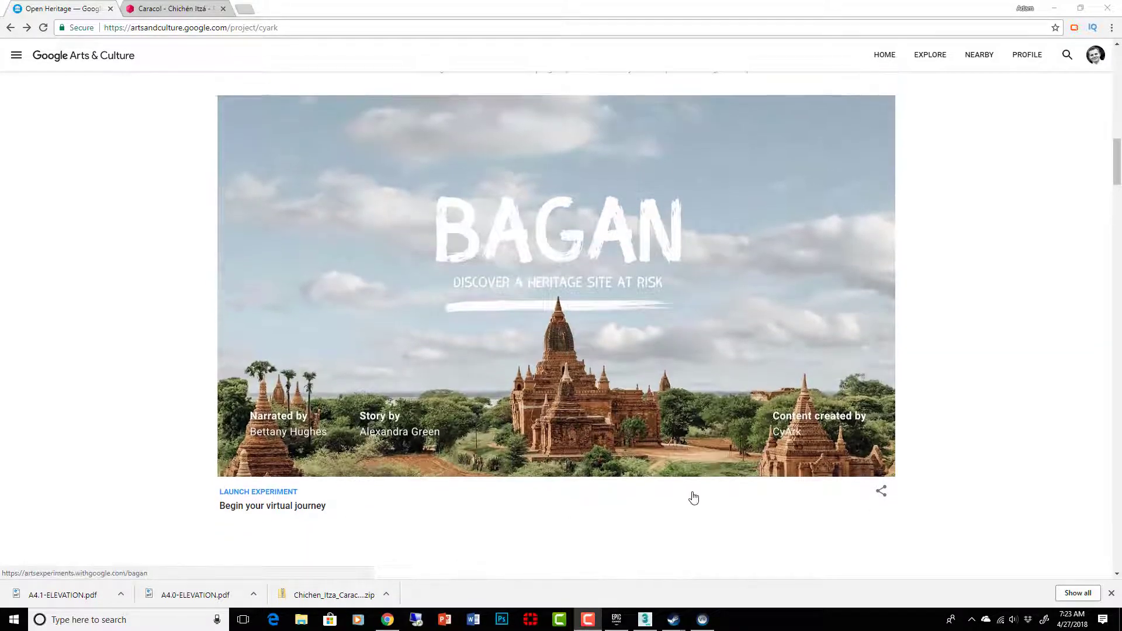
{"action": "scroll", "coordinate": [580, 406], "scroll_direction": "down", "scroll_amount": 1}
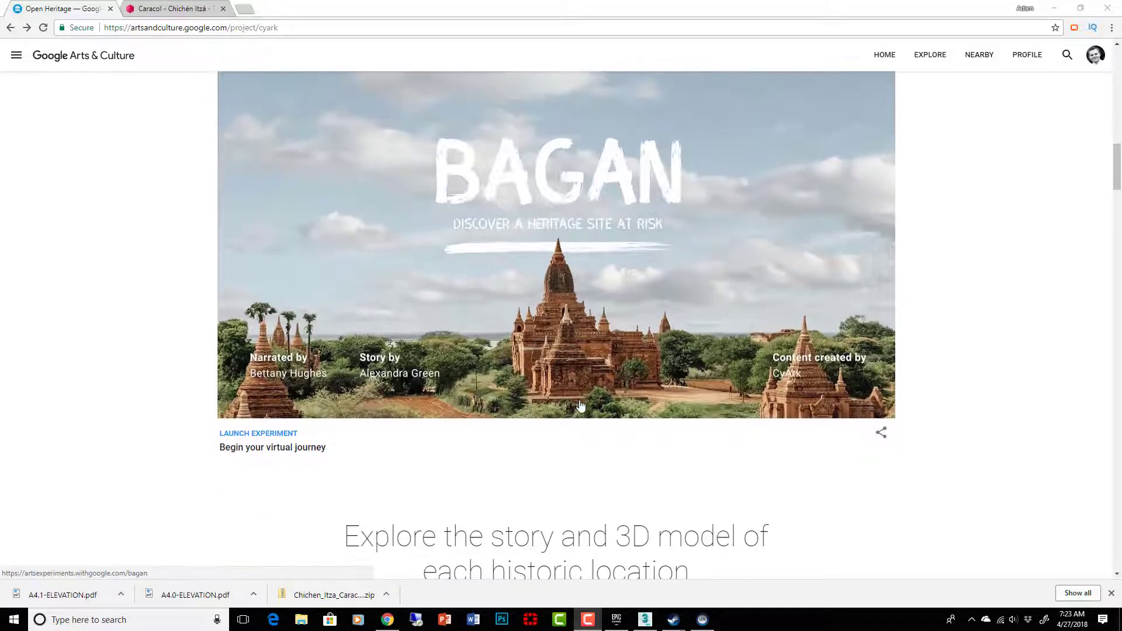
{"action": "scroll", "coordinate": [581, 406], "scroll_direction": "down", "scroll_amount": 1}
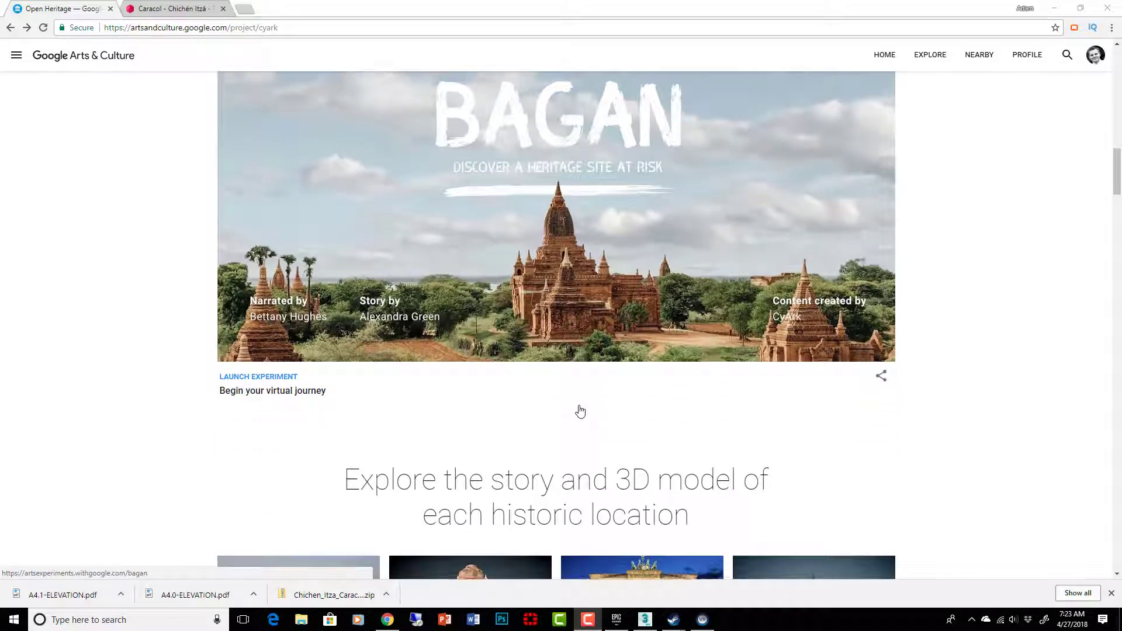
{"action": "scroll", "coordinate": [581, 411], "scroll_direction": "up", "scroll_amount": 3}
{"action": "scroll", "coordinate": [580, 412], "scroll_direction": "up", "scroll_amount": 4}
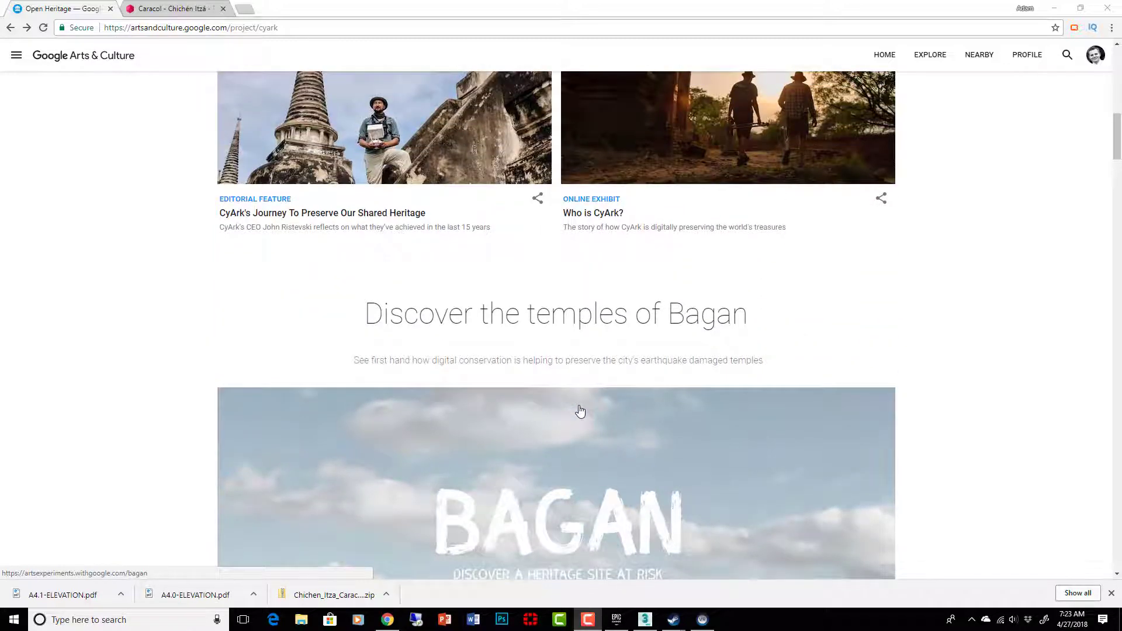
{"action": "scroll", "coordinate": [580, 412], "scroll_direction": "up", "scroll_amount": 2}
{"action": "scroll", "coordinate": [580, 412], "scroll_direction": "up", "scroll_amount": 1}
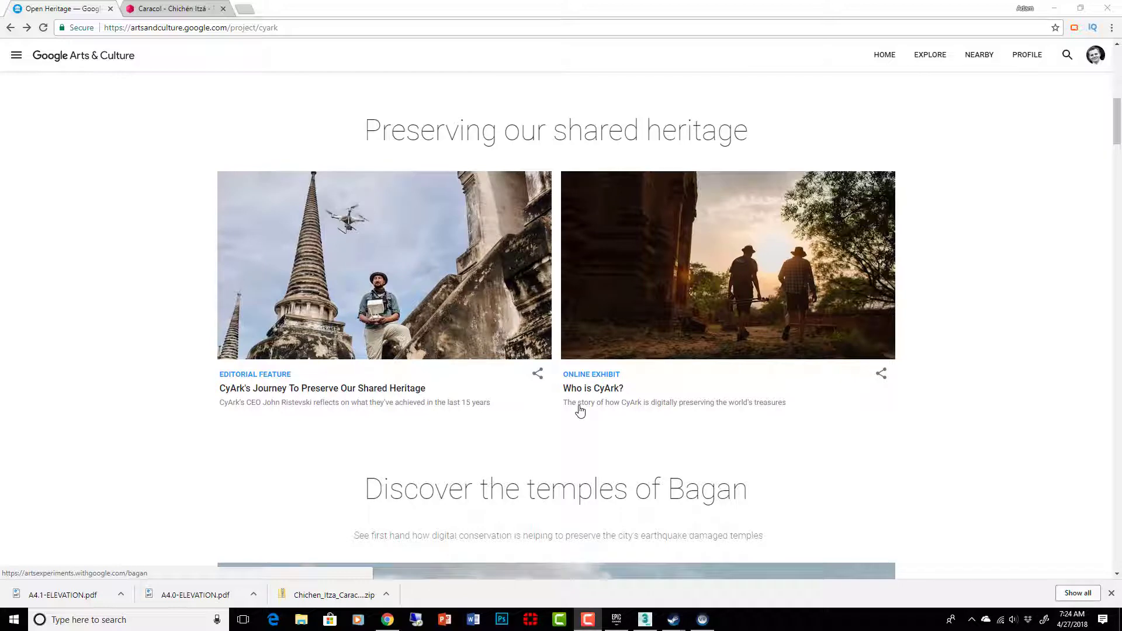
{"action": "scroll", "coordinate": [581, 412], "scroll_direction": "down", "scroll_amount": 8}
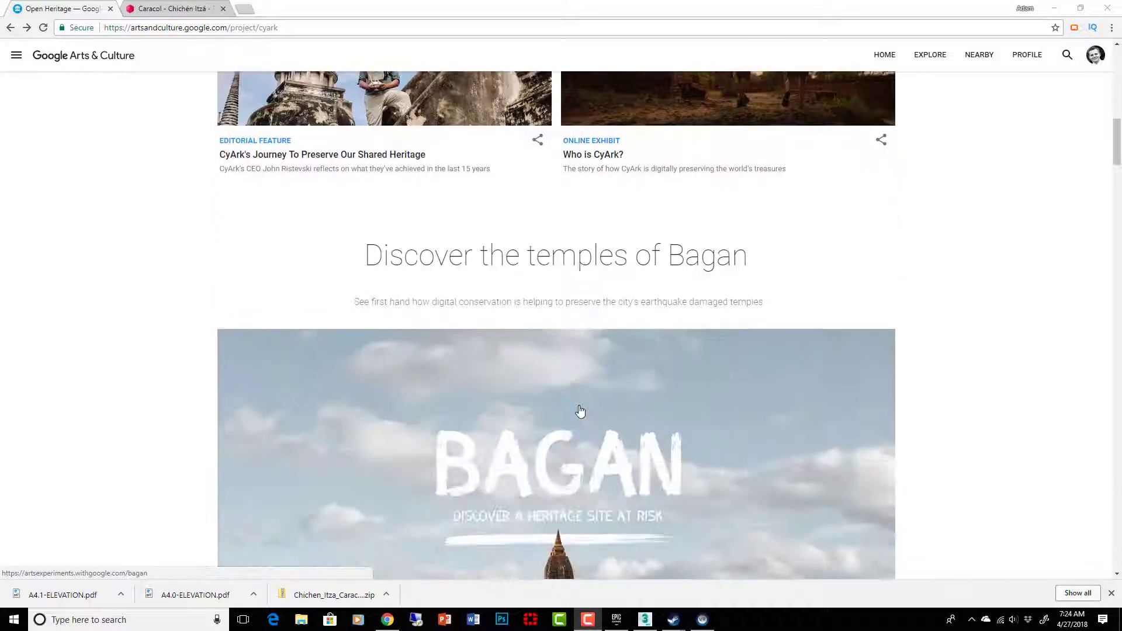
{"action": "scroll", "coordinate": [580, 411], "scroll_direction": "down", "scroll_amount": 8}
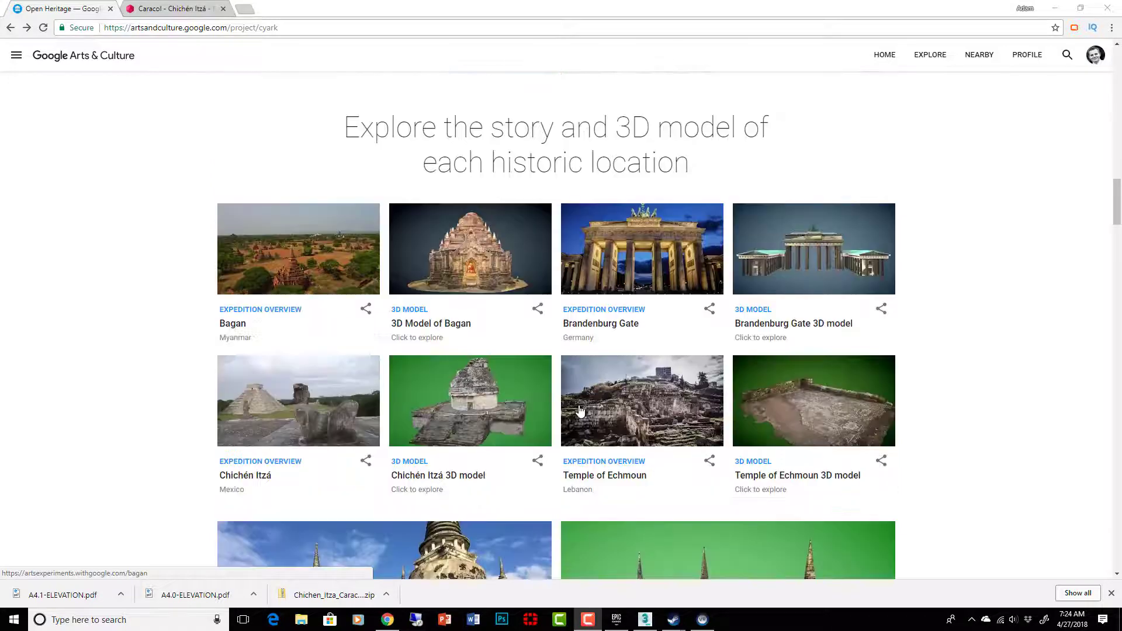
{"action": "scroll", "coordinate": [581, 411], "scroll_direction": "down", "scroll_amount": 3}
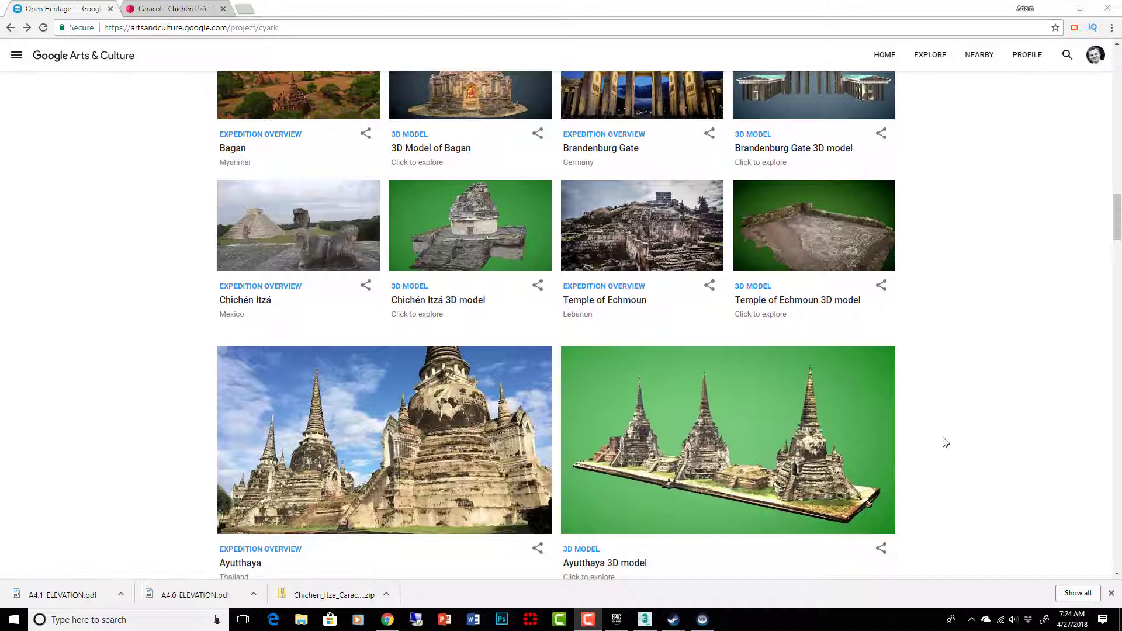
{"action": "scroll", "coordinate": [945, 442], "scroll_direction": "down", "scroll_amount": 2}
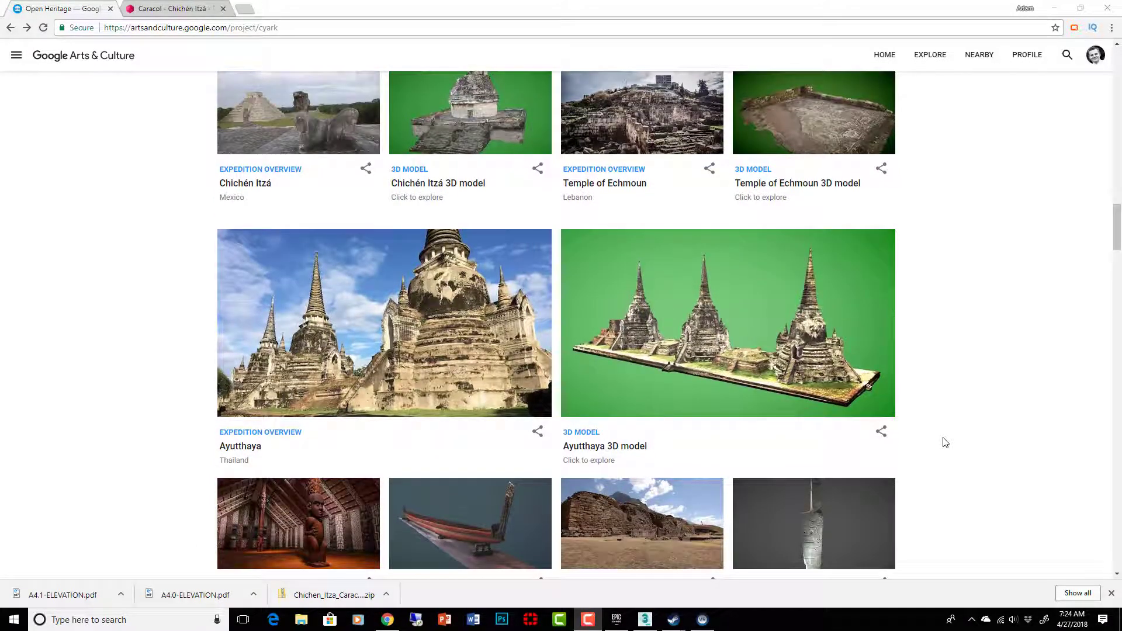
{"action": "scroll", "coordinate": [945, 442], "scroll_direction": "up", "scroll_amount": 3}
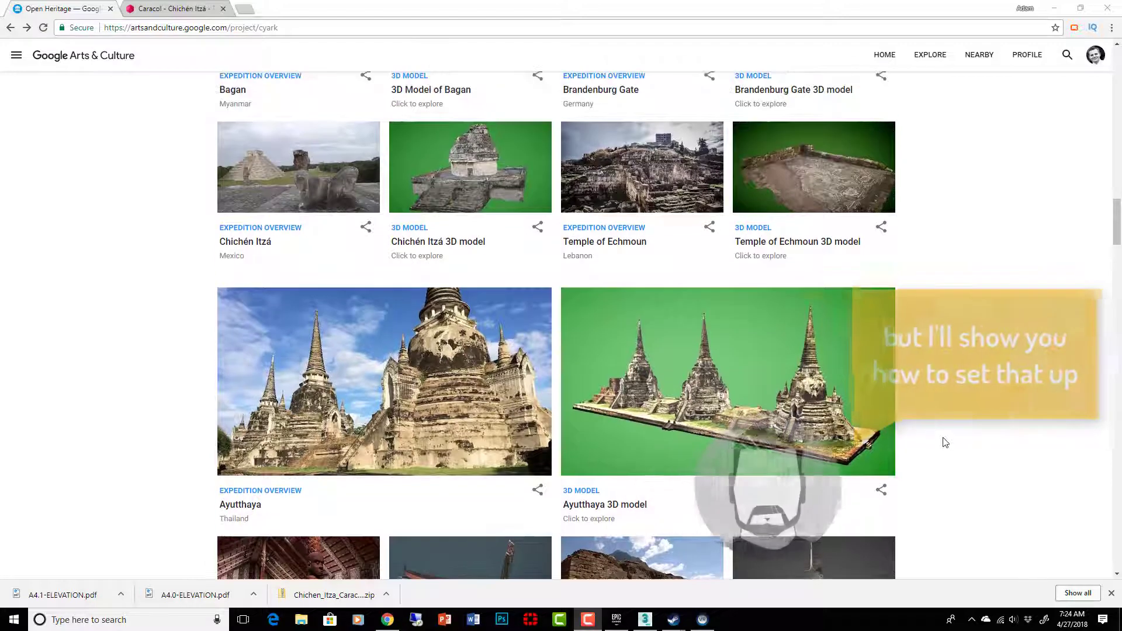
{"action": "scroll", "coordinate": [946, 442], "scroll_direction": "up", "scroll_amount": 2}
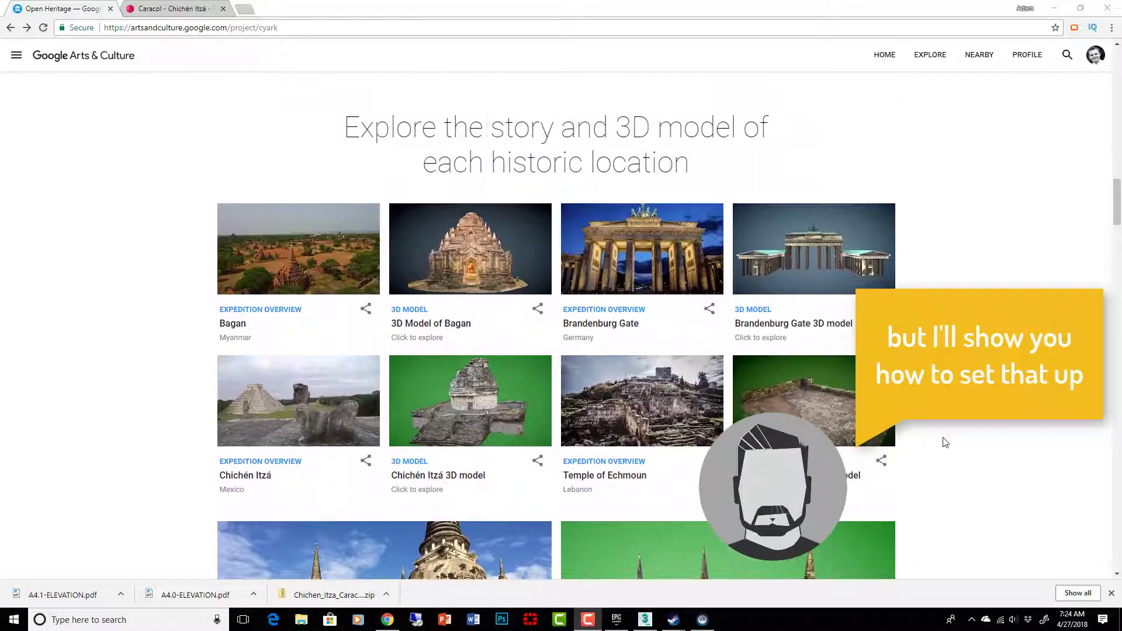
{"action": "scroll", "coordinate": [946, 443], "scroll_direction": "up", "scroll_amount": 6}
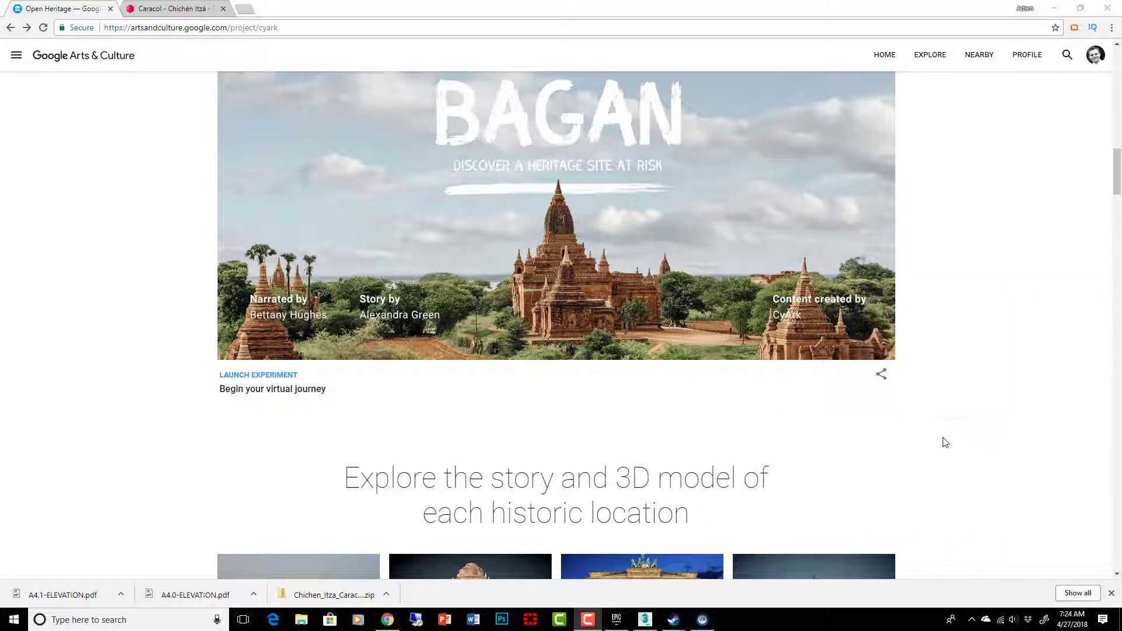
{"action": "scroll", "coordinate": [946, 442], "scroll_direction": "down", "scroll_amount": 3}
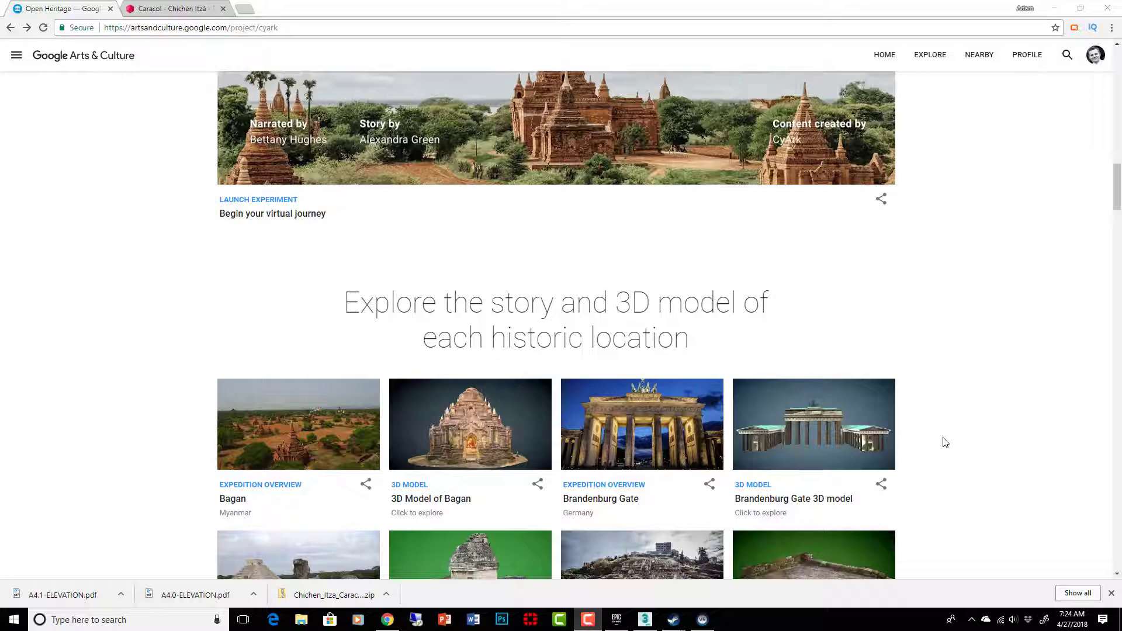
{"action": "scroll", "coordinate": [945, 442], "scroll_direction": "down", "scroll_amount": 2}
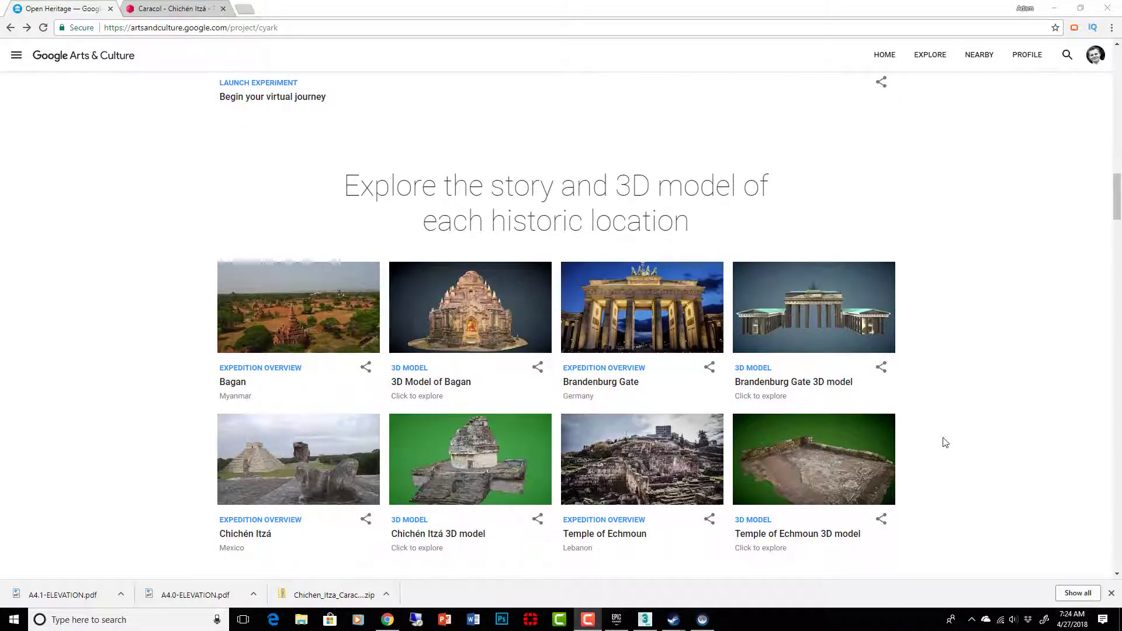
{"action": "scroll", "coordinate": [949, 422], "scroll_direction": "down", "scroll_amount": 2}
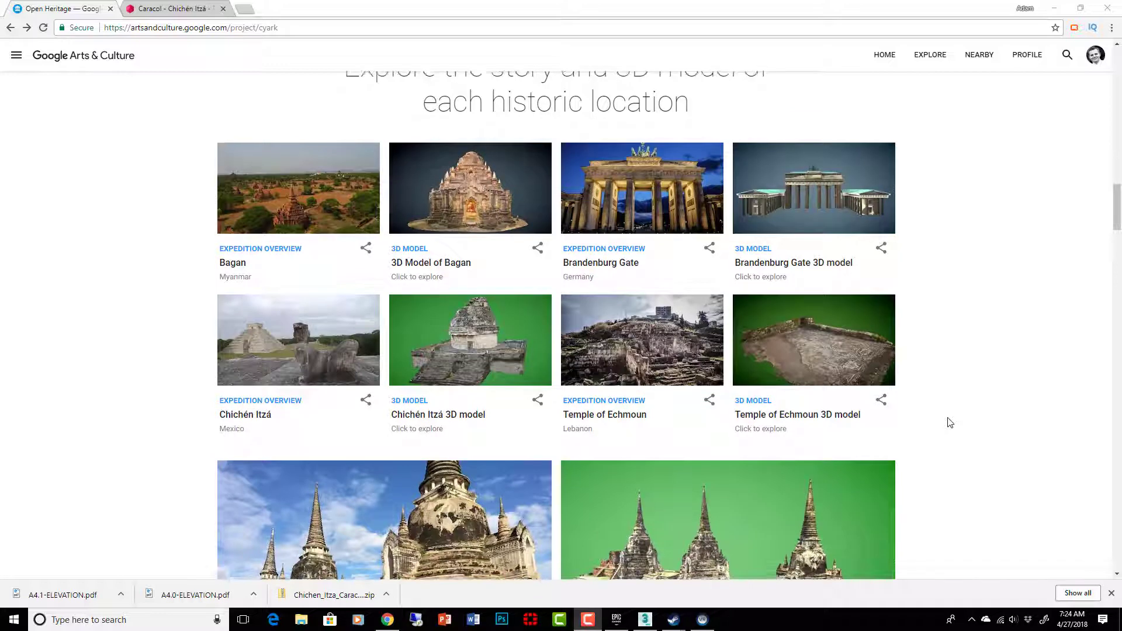
Step: Scroll down to the Chichén Itzá 3D model card for the Caracol
{"action": "scroll", "coordinate": [950, 423], "scroll_direction": "down", "scroll_amount": 1}
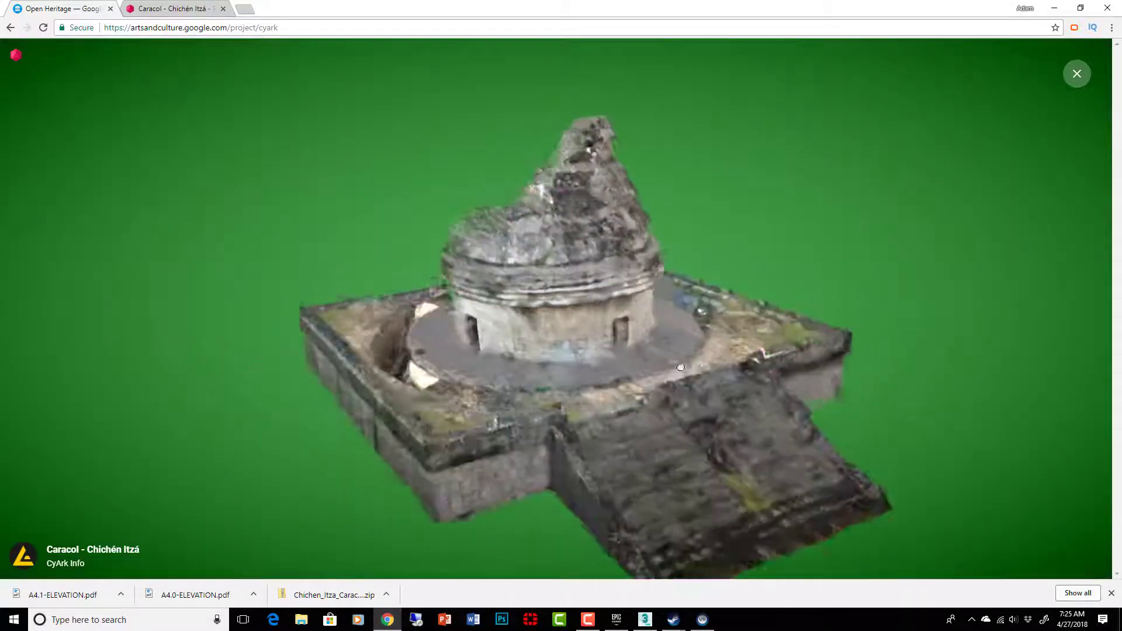
Step: Orbit the Caracol model until its ramp faces front-right, then switch to Chichen_Itza.max in 3ds Max
{"action": "left_click_drag", "start_coordinate": [673, 350], "coordinate": [941, 353]}
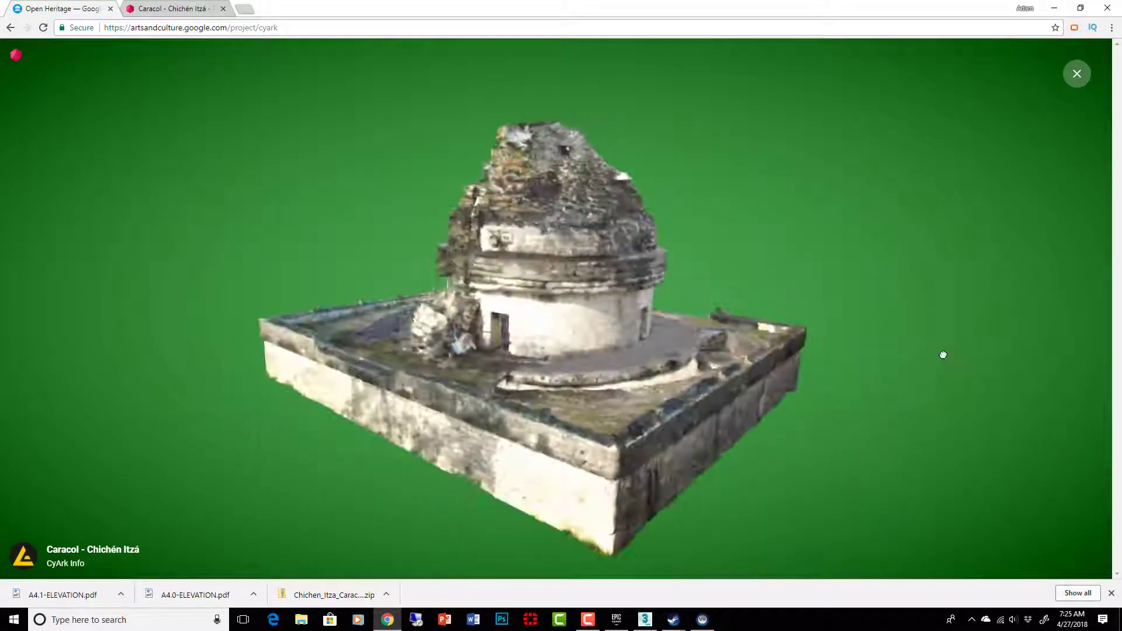
{"action": "left_click_drag", "start_coordinate": [497, 341], "coordinate": [571, 176]}
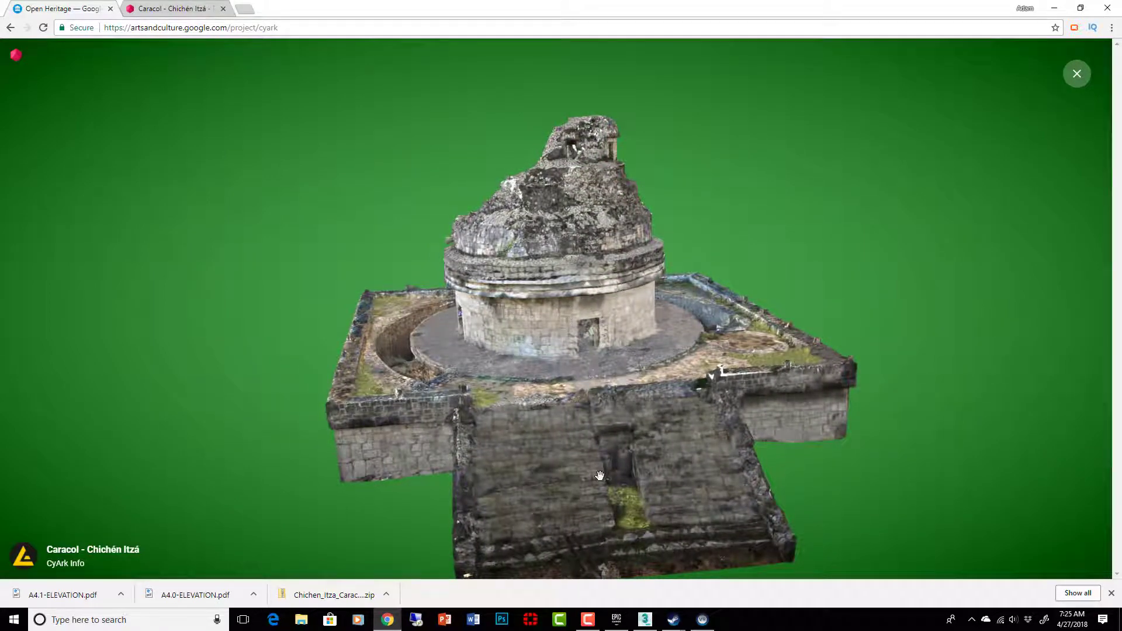
{"action": "left_click_drag", "start_coordinate": [631, 502], "coordinate": [690, 553]}
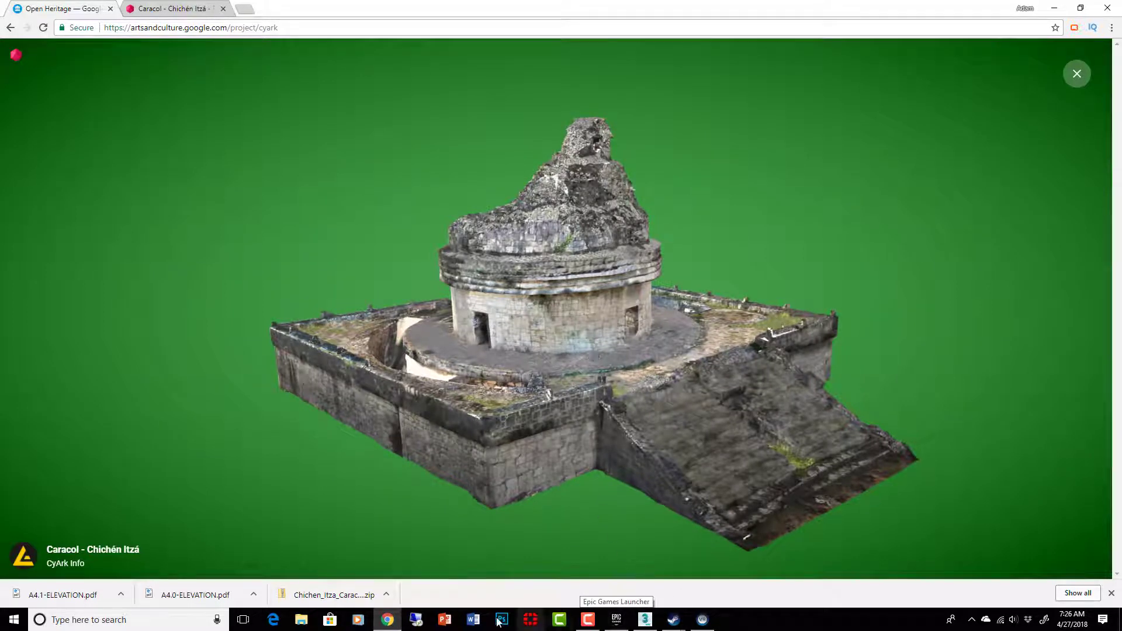
{"action": "left_click", "coordinate": [646, 620]}
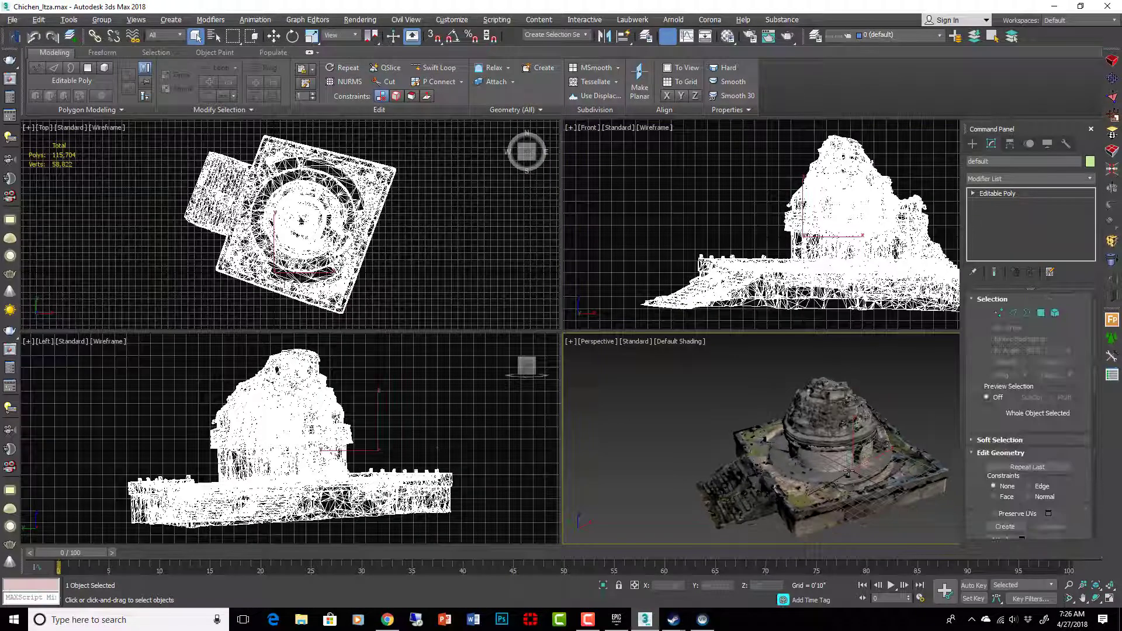
Step: Deselect the temple and orbit the Perspective view to a close front view of it
{"action": "left_click", "coordinate": [828, 465]}
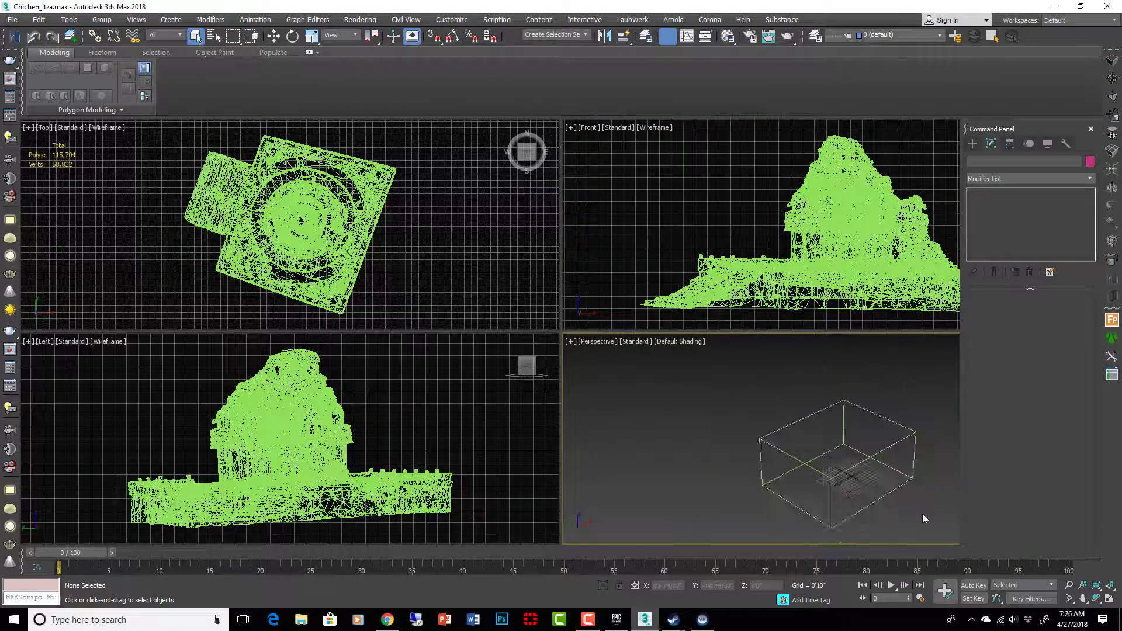
{"action": "middle_click_drag", "start_coordinate": [882, 481], "coordinate": [861, 462], "text": "alt"}
{"action": "scroll", "coordinate": [850, 483], "scroll_direction": "up", "scroll_amount": 5}
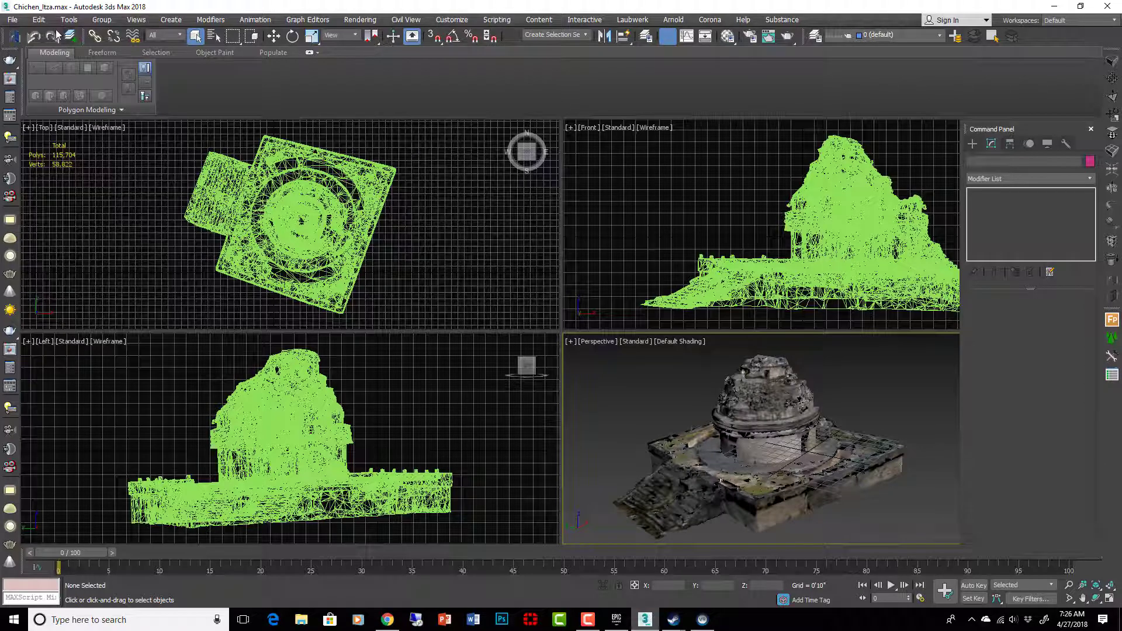
Step: Check the Unreal Datasmith export type in the Export dialog, cancel without exporting, and deselect the temple
{"action": "left_click", "coordinate": [13, 20]}
{"action": "mouse_move", "coordinate": [50, 198]}
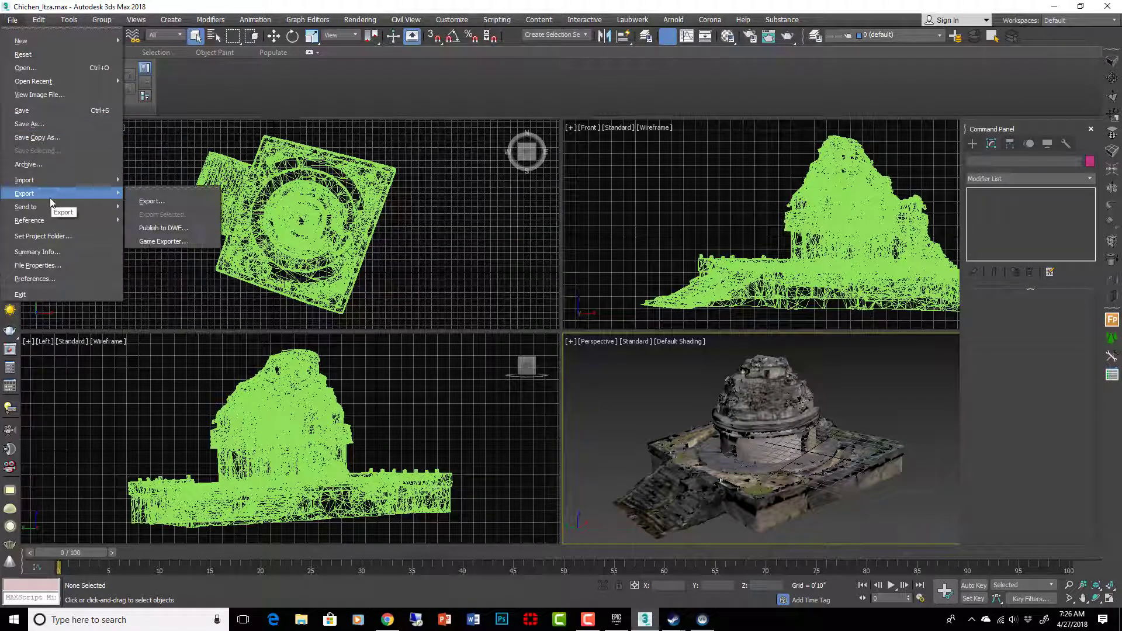
{"action": "left_click", "coordinate": [152, 201]}
{"action": "left_click", "coordinate": [178, 527]}
{"action": "left_click", "coordinate": [177, 498]}
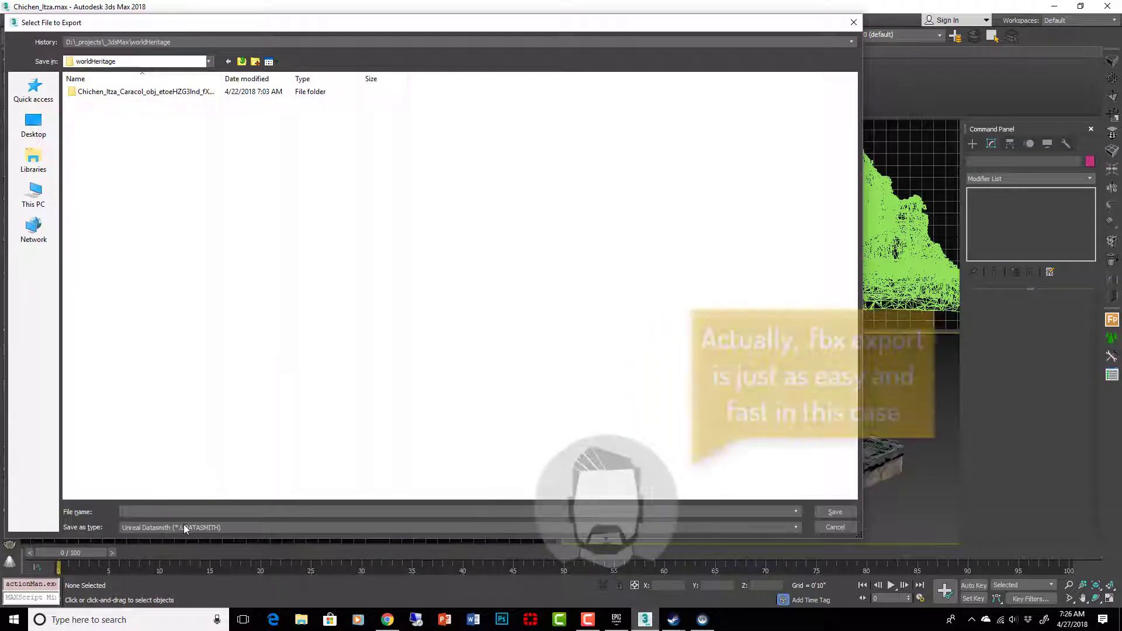
{"action": "left_click", "coordinate": [834, 526]}
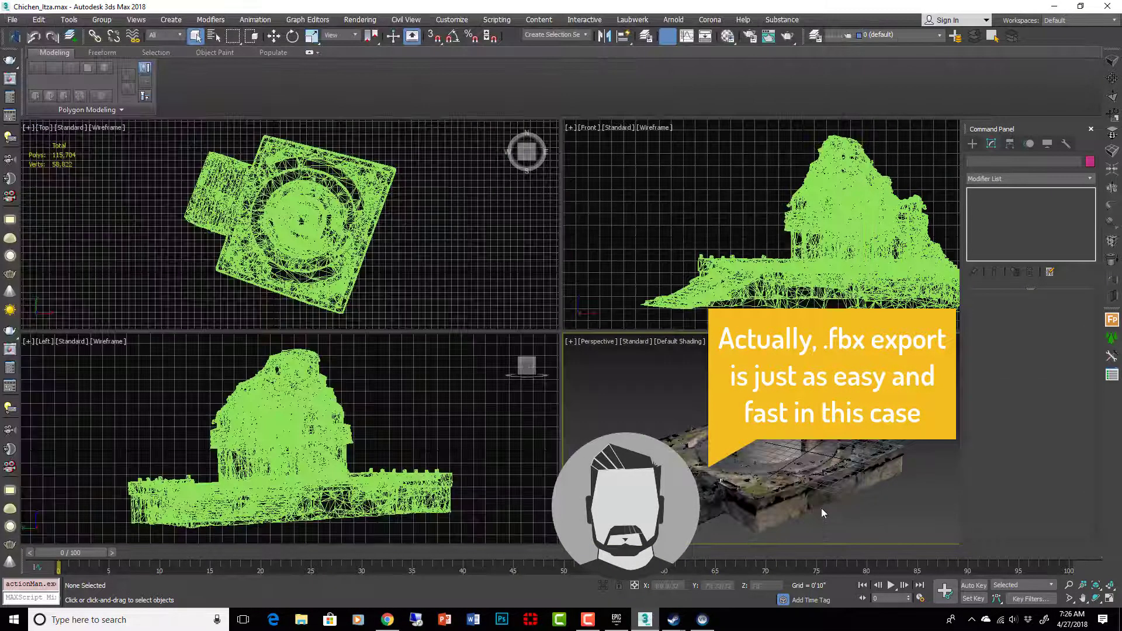
{"action": "left_click", "coordinate": [775, 462]}
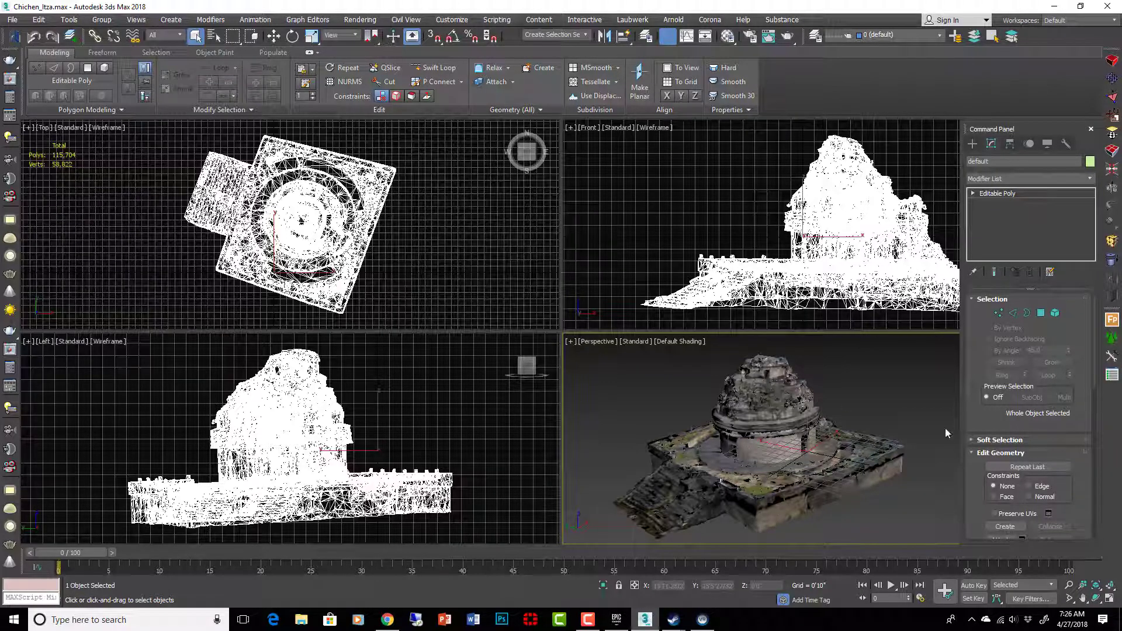
{"action": "left_click", "coordinate": [916, 367]}
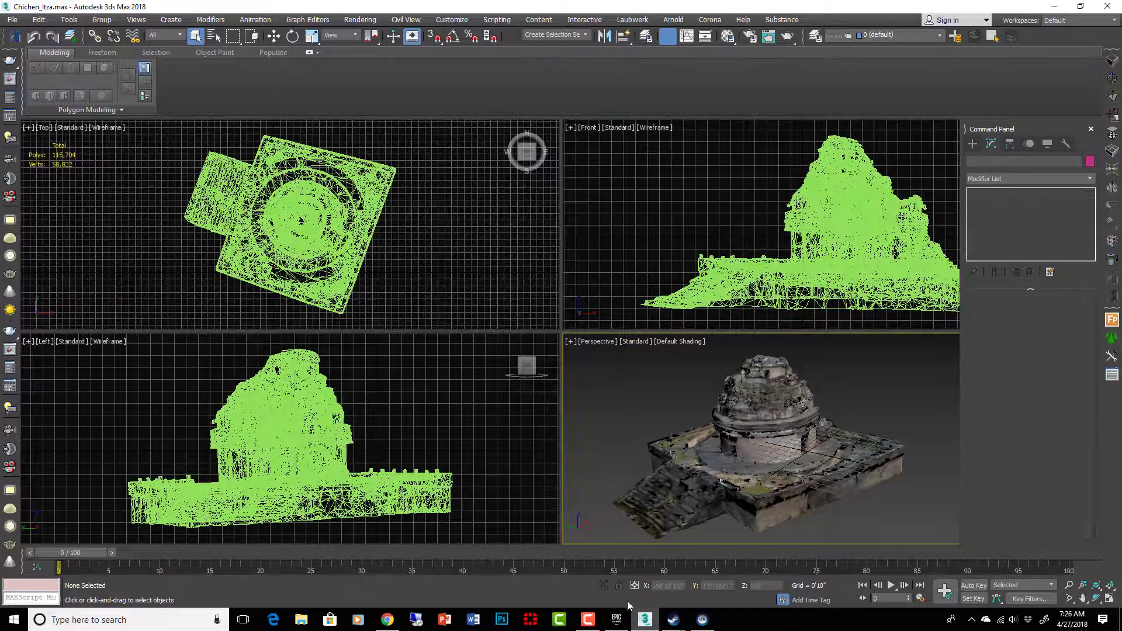
Step: Launch Unreal Engine 4.19.0 and pick the Blueprint Virtual Reality template for a new project
{"action": "left_click", "coordinate": [617, 623]}
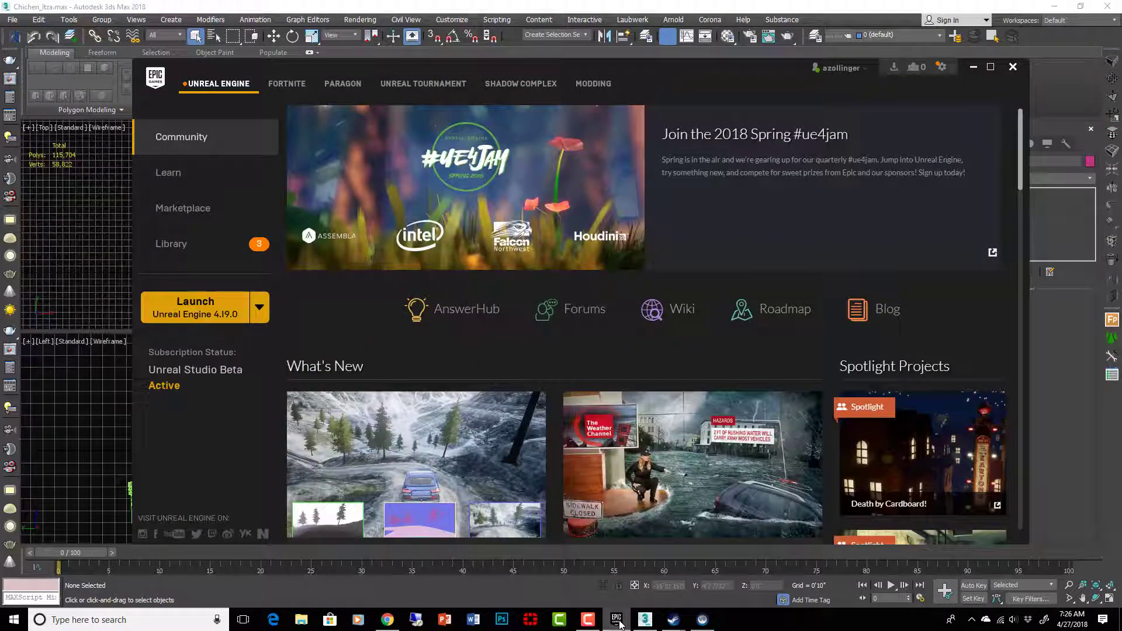
{"action": "left_click", "coordinate": [209, 315]}
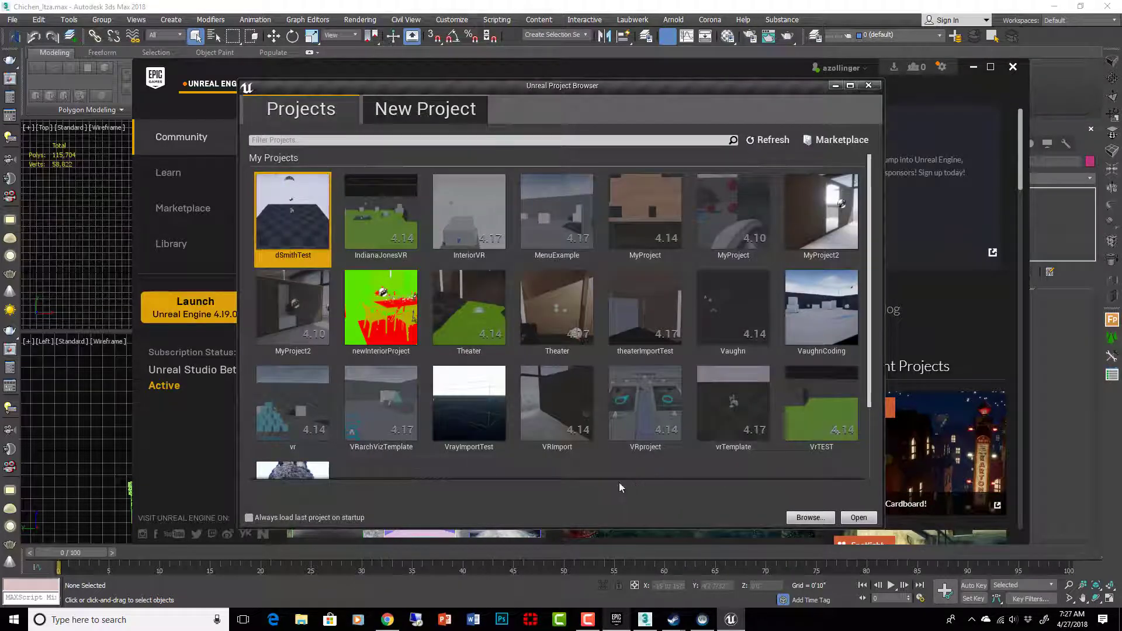
{"action": "left_click", "coordinate": [394, 115]}
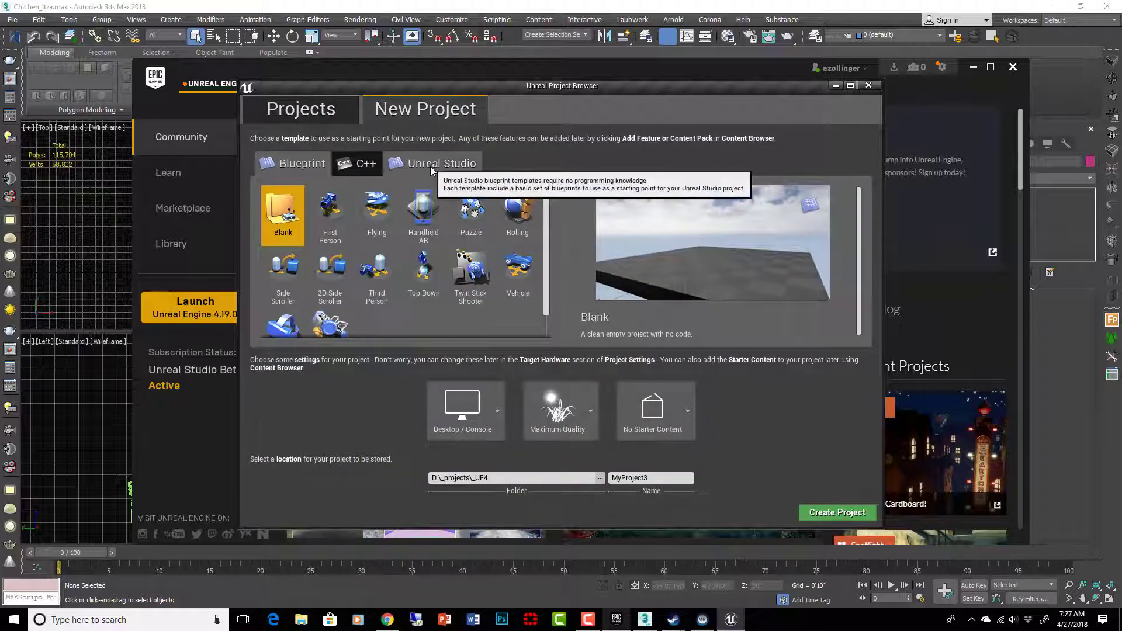
{"action": "scroll", "coordinate": [444, 251], "scroll_direction": "down", "scroll_amount": 1}
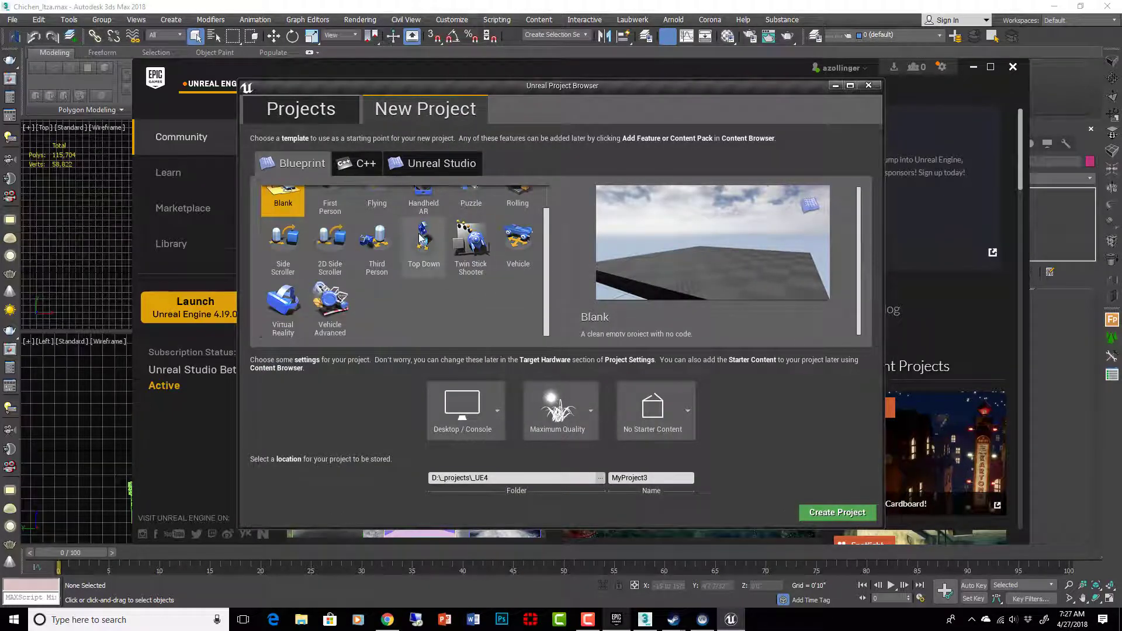
{"action": "scroll", "coordinate": [353, 292], "scroll_direction": "down", "scroll_amount": 1}
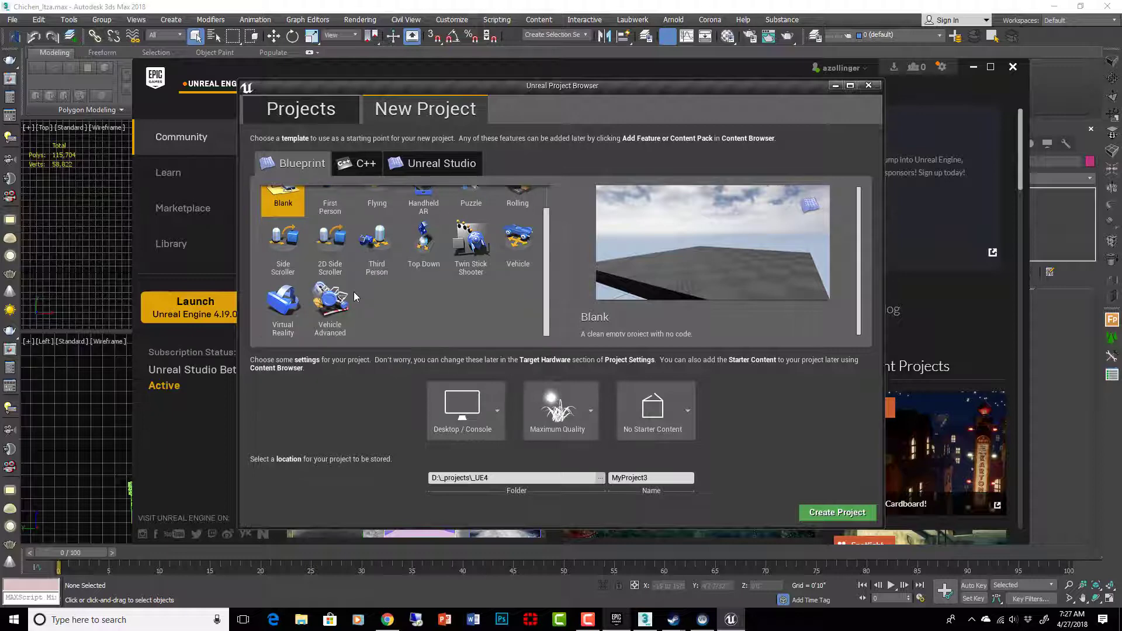
{"action": "left_click", "coordinate": [286, 308]}
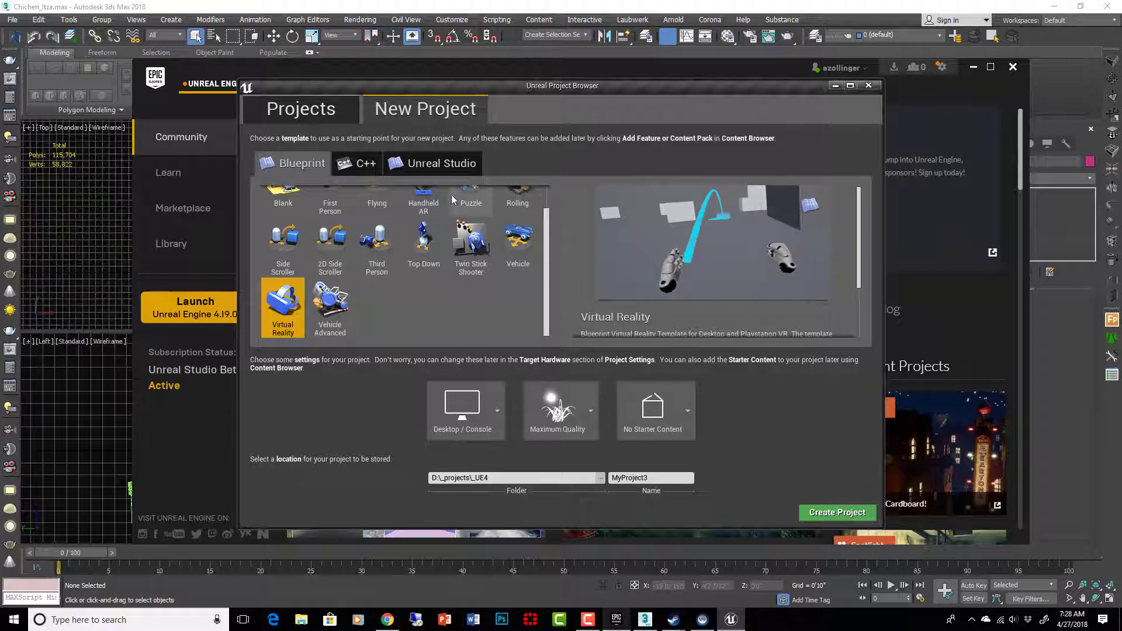
{"action": "left_click", "coordinate": [326, 111]}
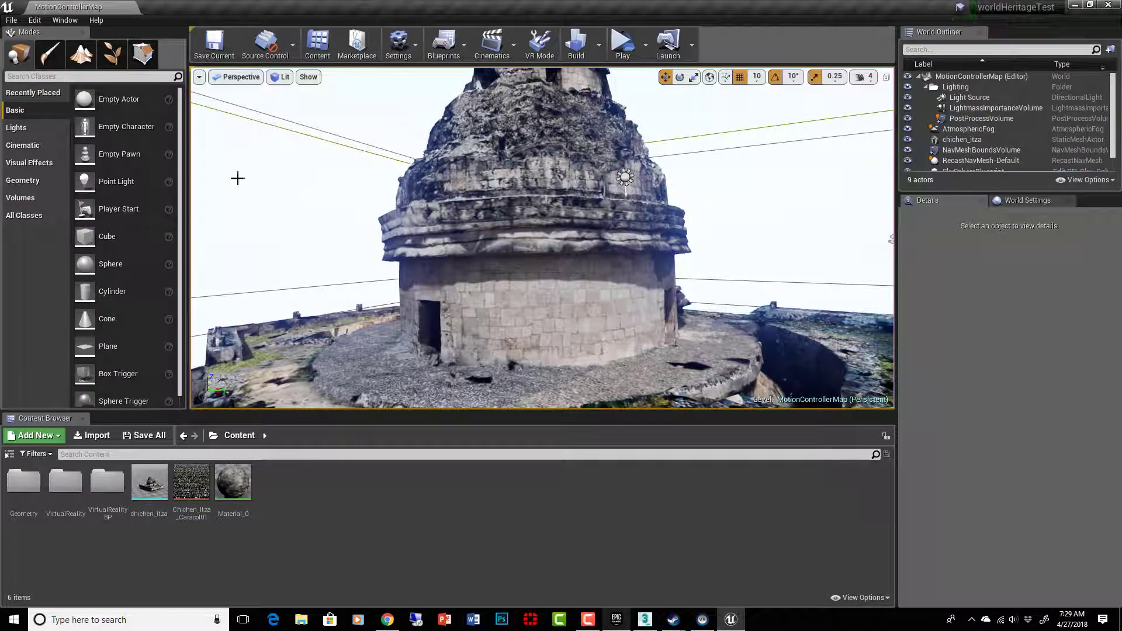
Step: Select the chichen_itza scan, review its Chichen_Itza_Caracol01 texture (4096×4096, DXT1), then close it
{"action": "scroll", "coordinate": [305, 220], "scroll_direction": "down", "scroll_amount": 5}
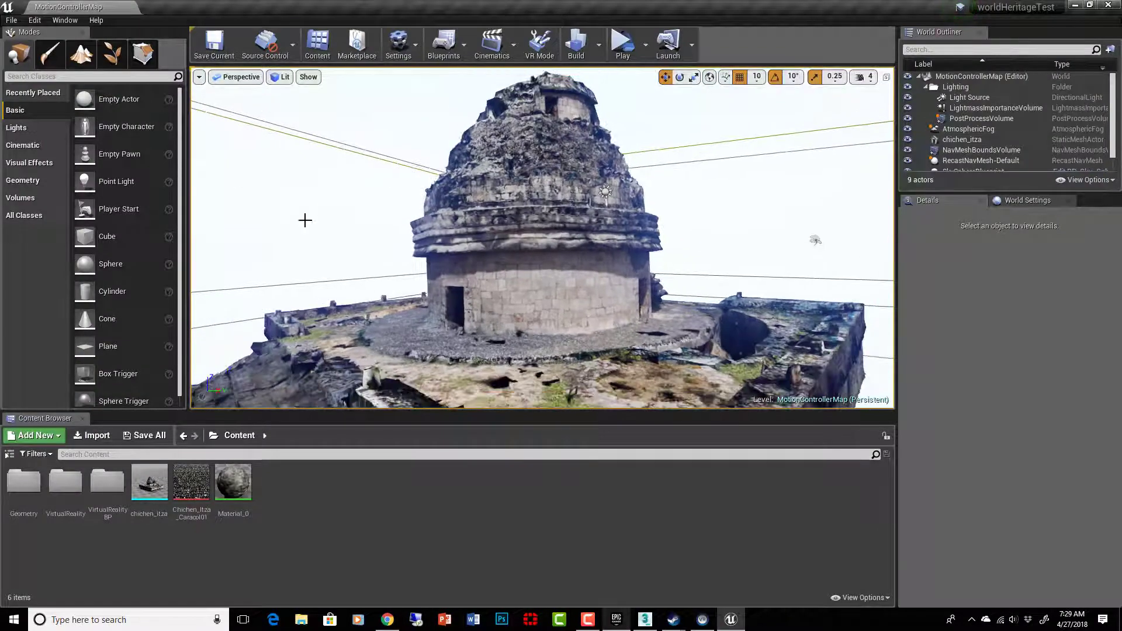
{"action": "left_click_drag", "start_coordinate": [756, 245], "coordinate": [561, 353], "text": "alt"}
{"action": "left_click", "coordinate": [587, 344]}
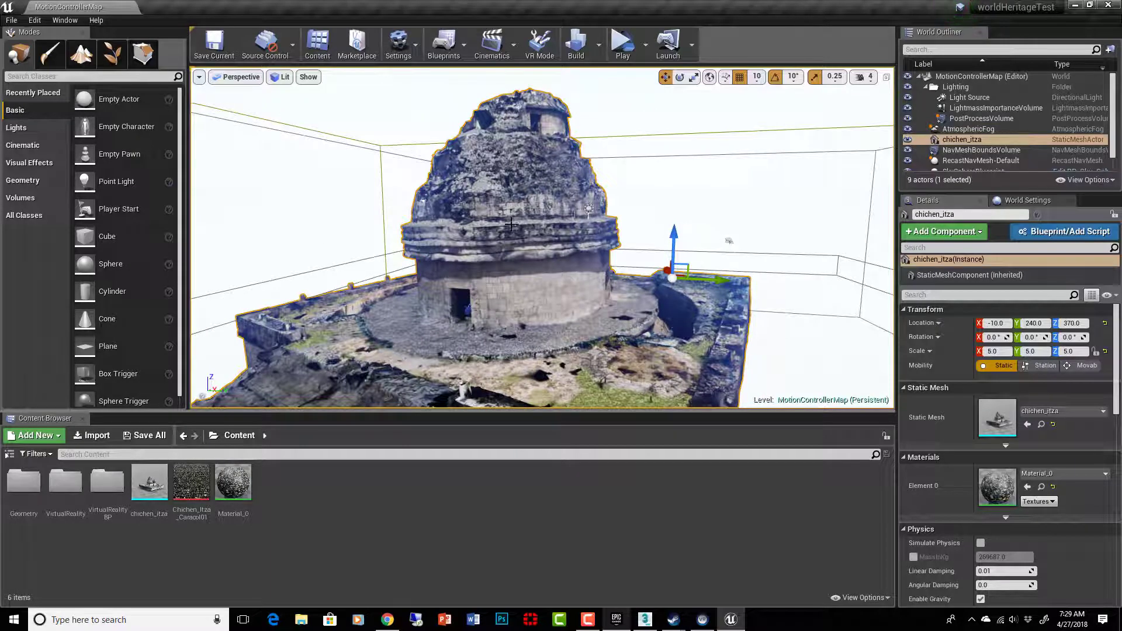
{"action": "left_click_drag", "start_coordinate": [555, 315], "coordinate": [644, 335], "text": "alt"}
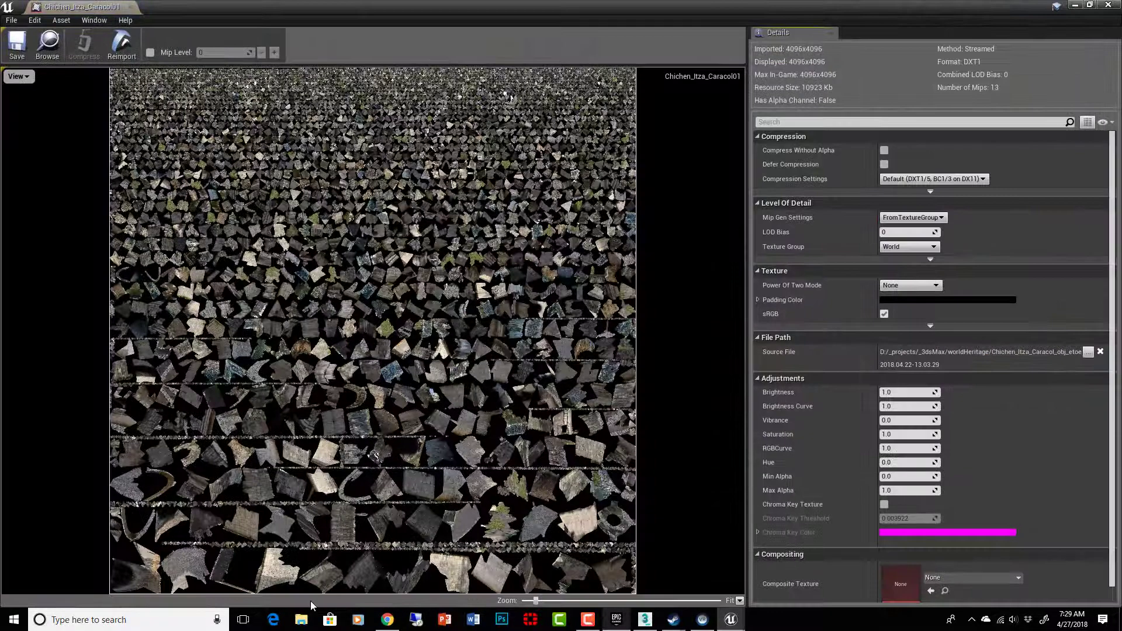
{"action": "left_click", "coordinate": [130, 8]}
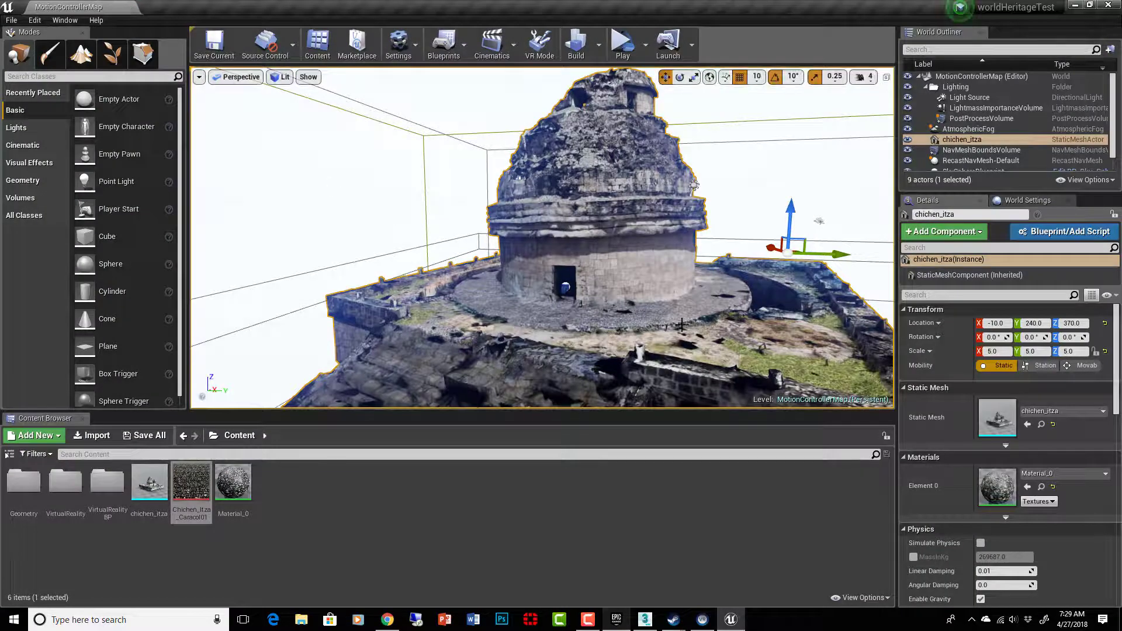
{"action": "left_click_drag", "start_coordinate": [623, 266], "coordinate": [687, 327]}
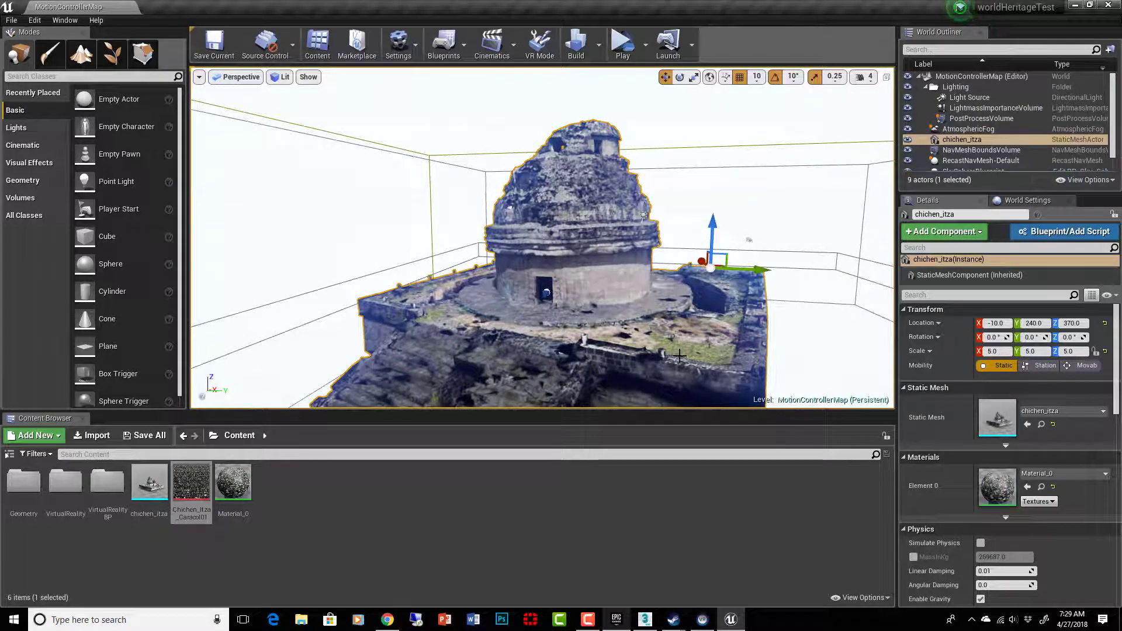
{"action": "scroll", "coordinate": [692, 381], "scroll_direction": "up", "scroll_amount": 2}
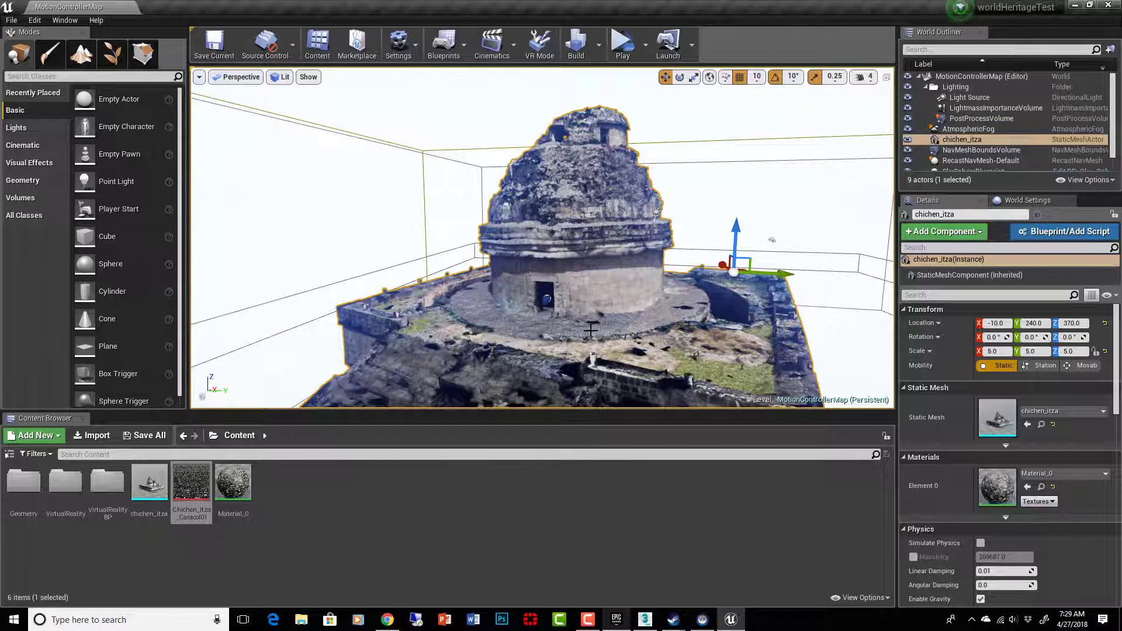
{"action": "right_click_drag", "start_coordinate": [640, 324], "coordinate": [672, 326]}
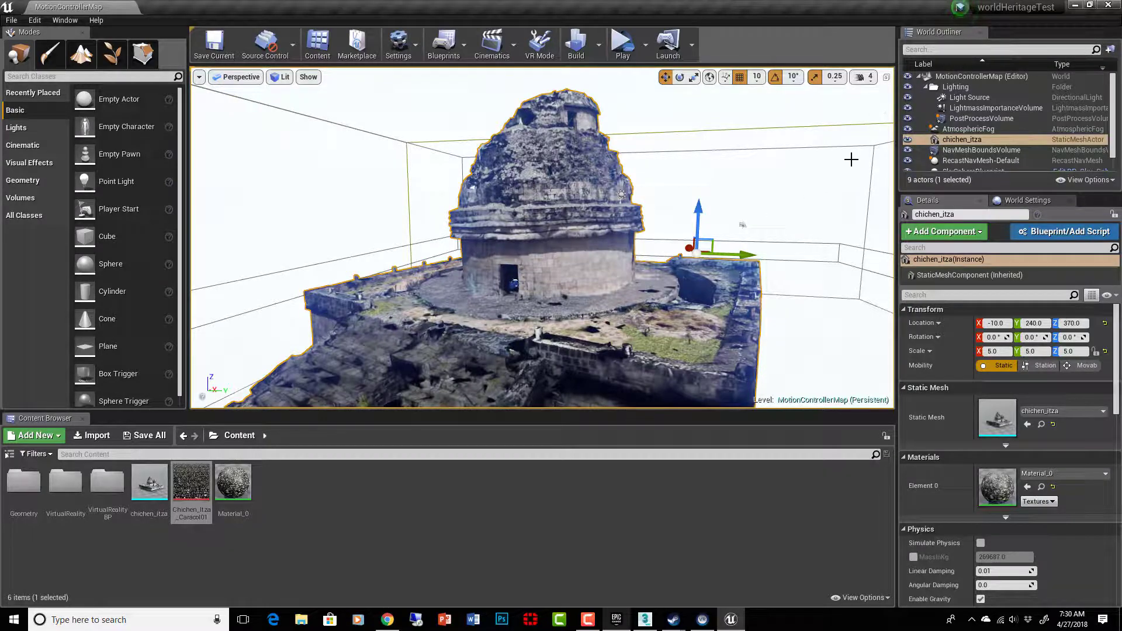
{"action": "right_click_drag", "start_coordinate": [643, 245], "coordinate": [582, 241]}
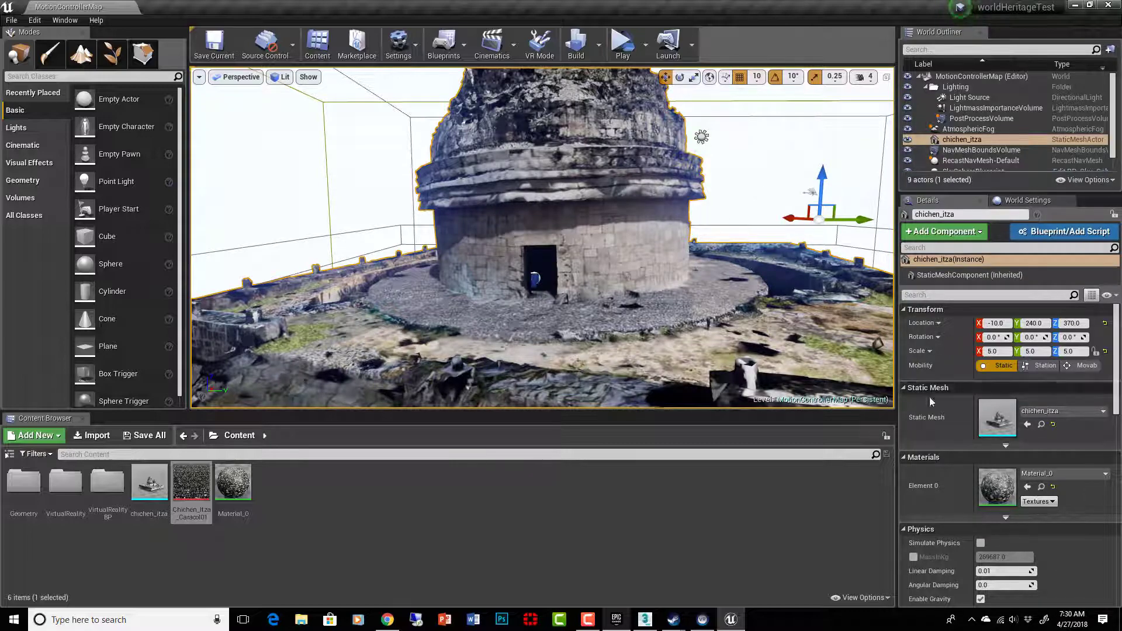
Step: Open chichen_itza in the Static Mesh Editor, check its collision options, and orbit the mesh
{"action": "double_click", "coordinate": [1001, 419]}
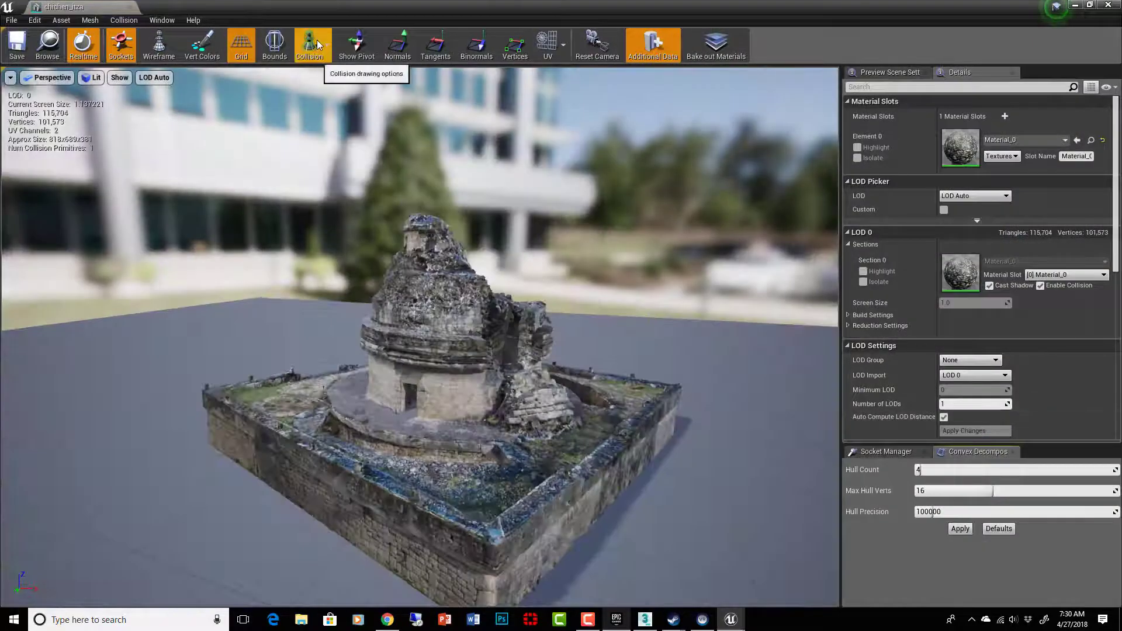
{"action": "left_click", "coordinate": [318, 59]}
{"action": "left_click", "coordinate": [326, 320]}
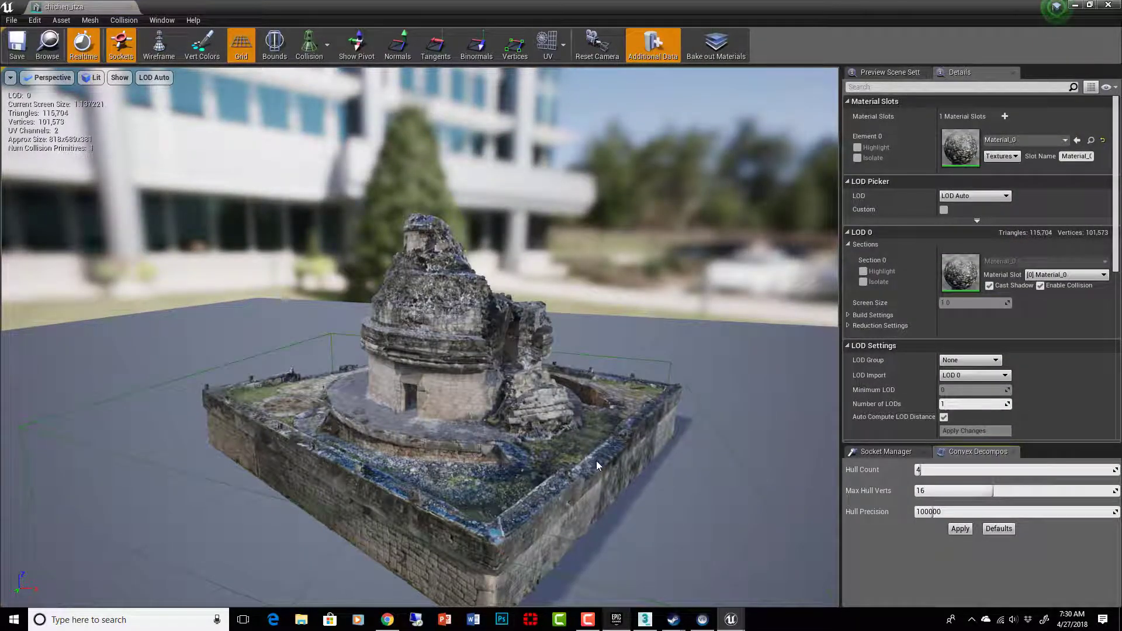
{"action": "left_click_drag", "start_coordinate": [596, 460], "coordinate": [596, 433]}
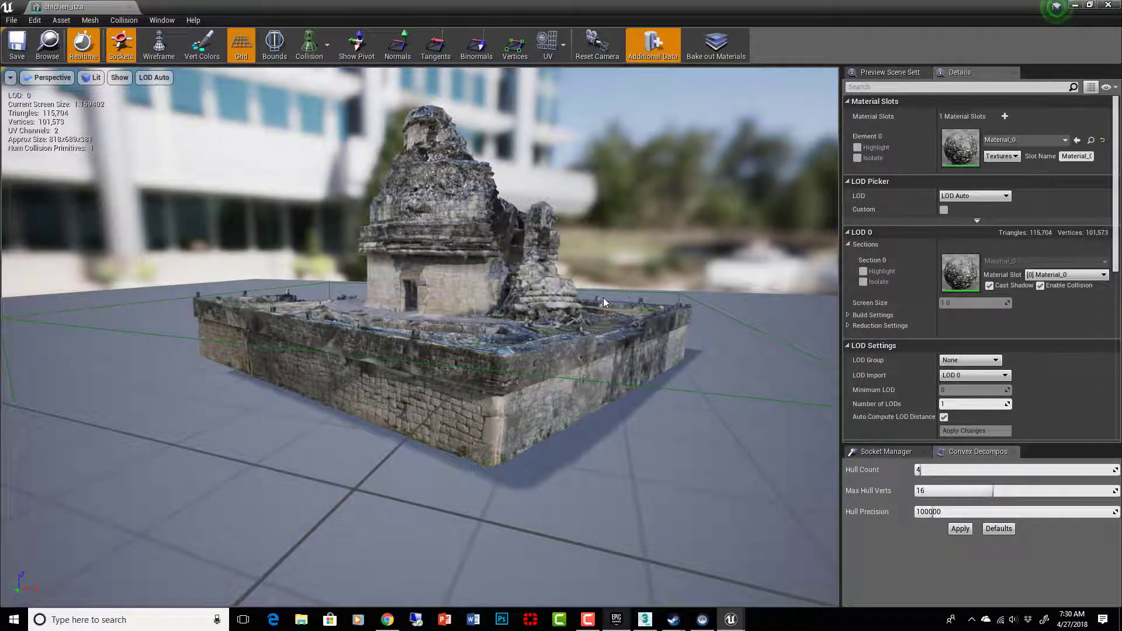
{"action": "left_click_drag", "start_coordinate": [603, 297], "coordinate": [601, 321]}
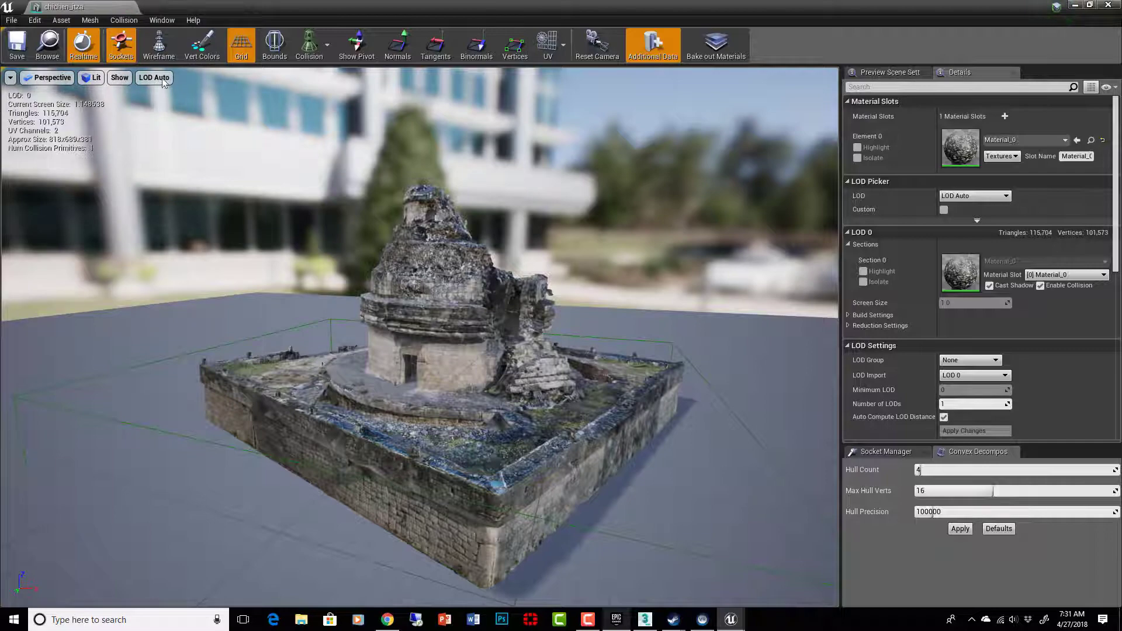
Step: Close the mesh editor, frame the chichen_itza scan with F, and show the navmesh with P
{"action": "left_click", "coordinate": [132, 8]}
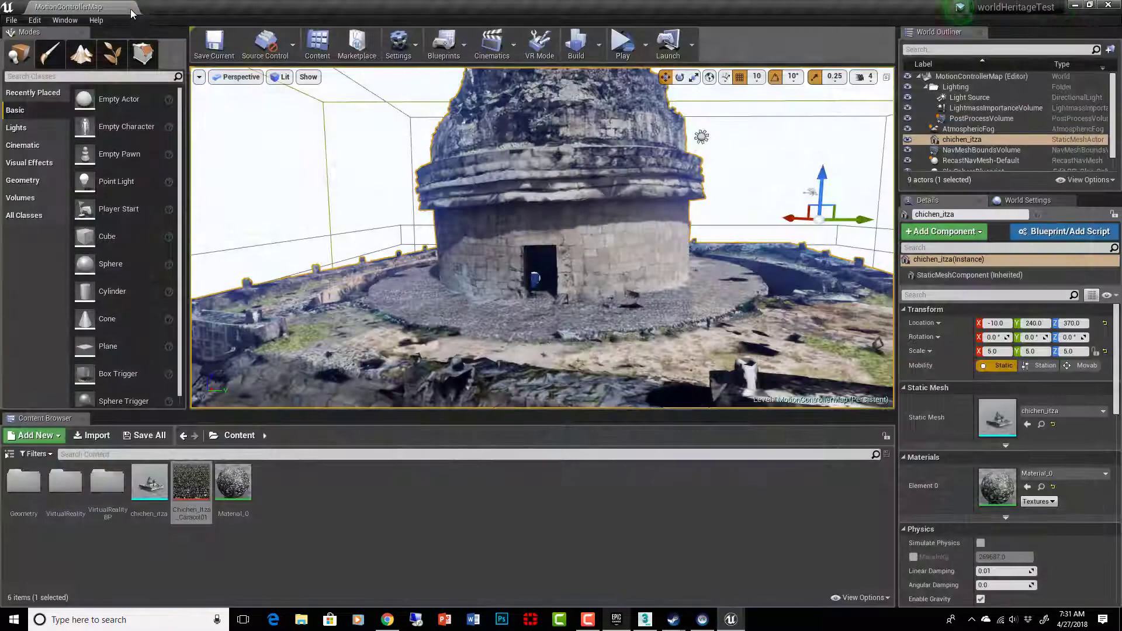
{"action": "key", "text": "f"}
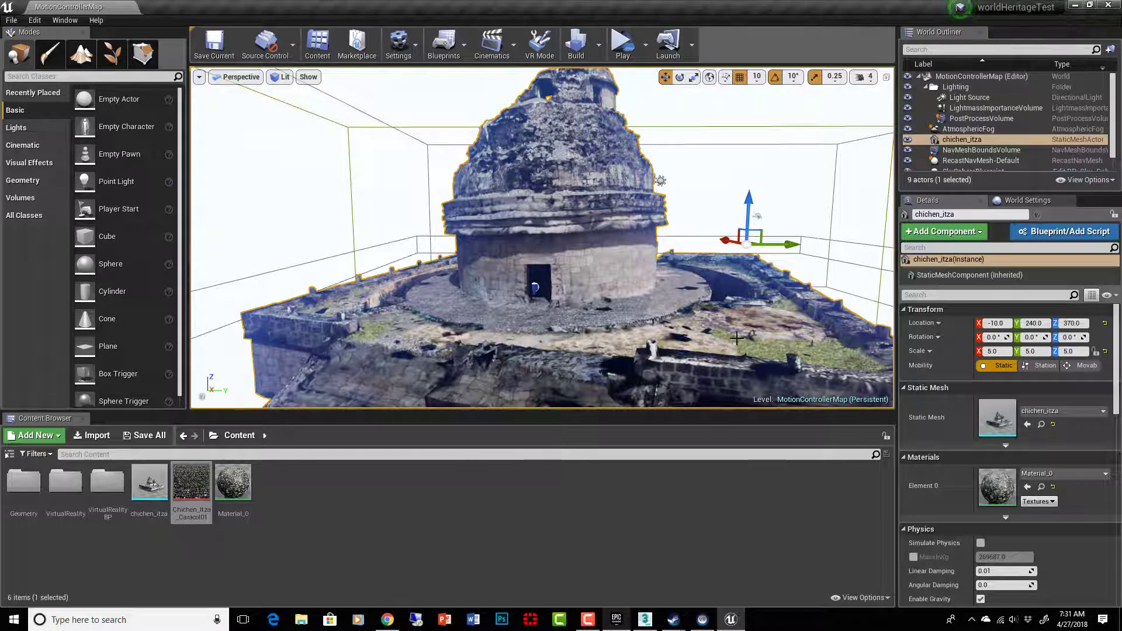
{"action": "key", "text": "p"}
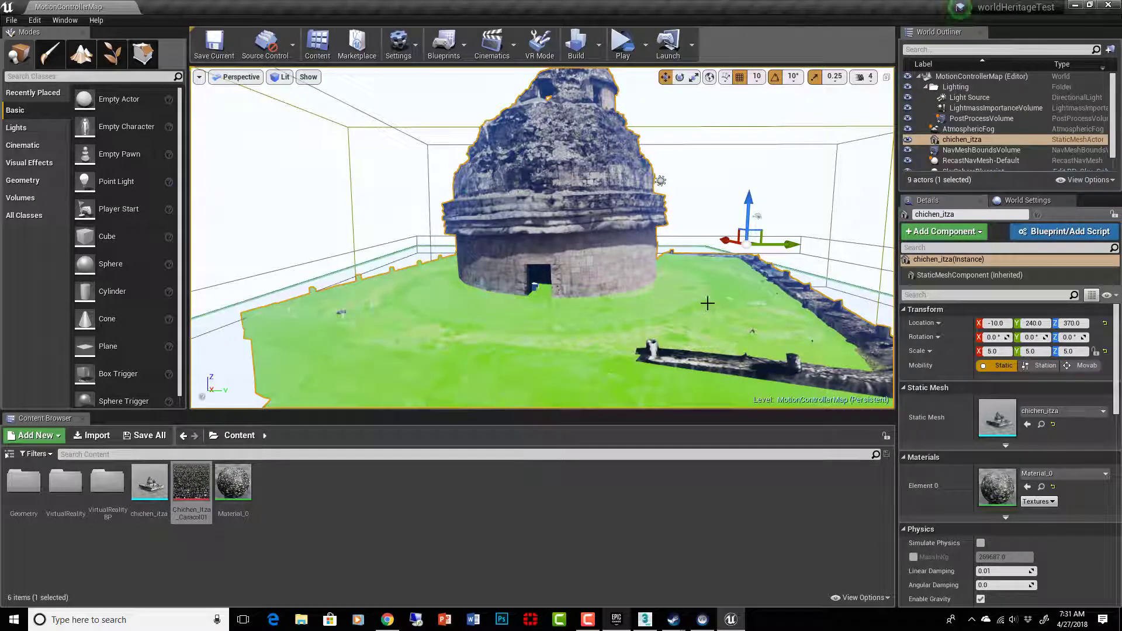
{"action": "right_click_drag", "start_coordinate": [729, 315], "coordinate": [276, 236]}
Step: Select the NavMeshBoundsVolume and fly around the temple to inspect the green navmesh
{"action": "left_click", "coordinate": [1005, 150]}
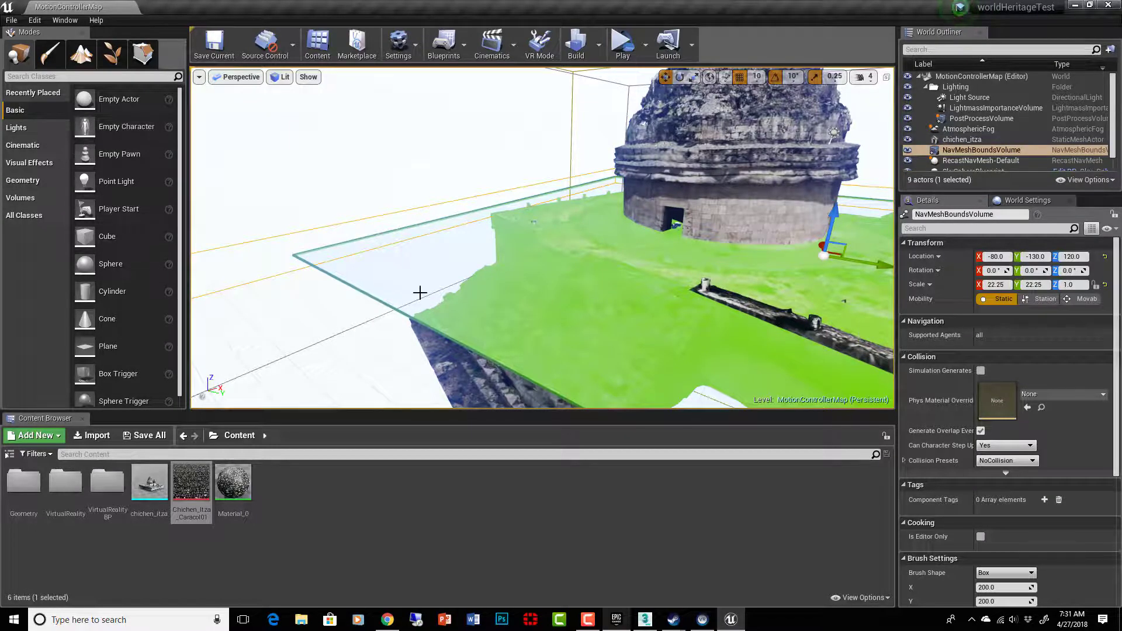
{"action": "scroll", "coordinate": [420, 292], "scroll_direction": "up", "scroll_amount": 3}
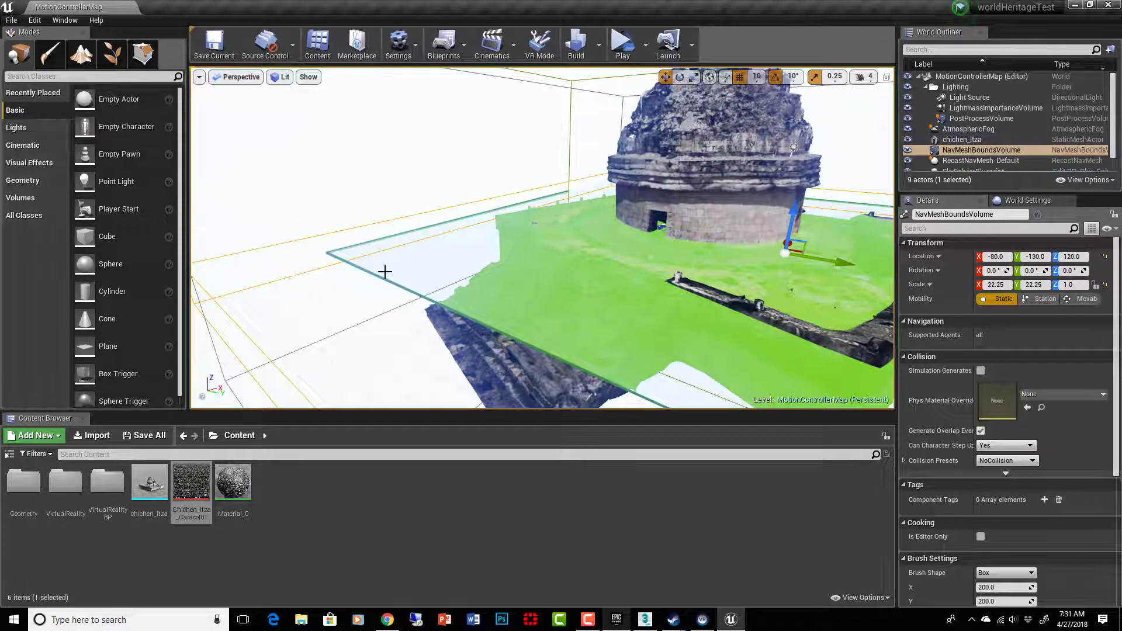
{"action": "right_click_drag", "start_coordinate": [384, 268], "coordinate": [383, 269]}
{"action": "right_click_drag", "start_coordinate": [799, 163], "coordinate": [799, 164]}
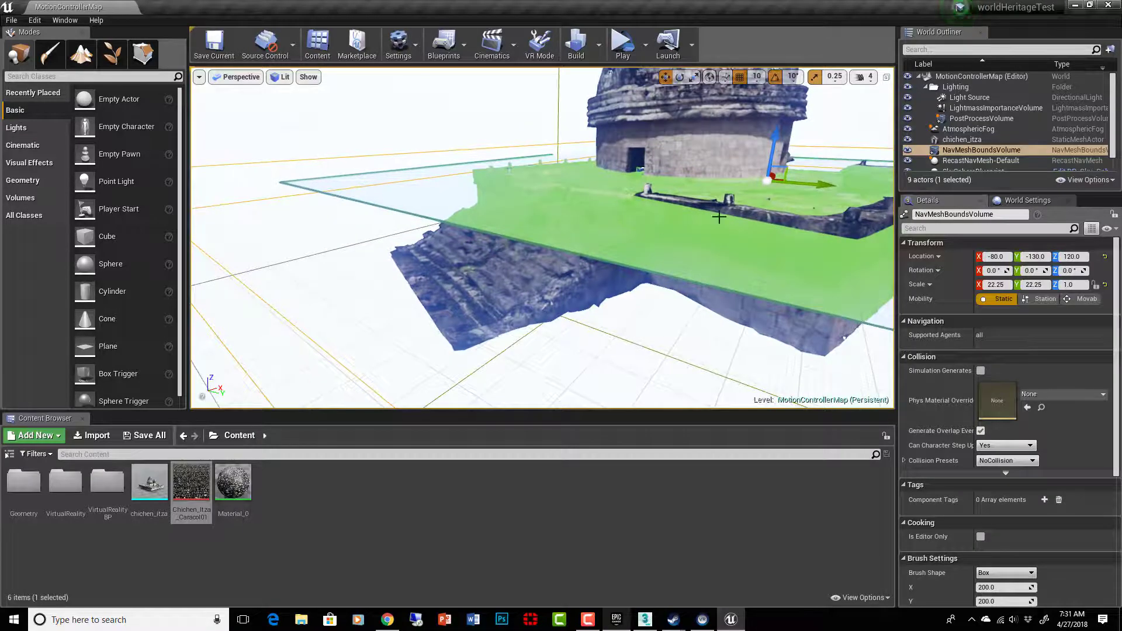
{"action": "right_click_drag", "start_coordinate": [719, 217], "coordinate": [734, 212]}
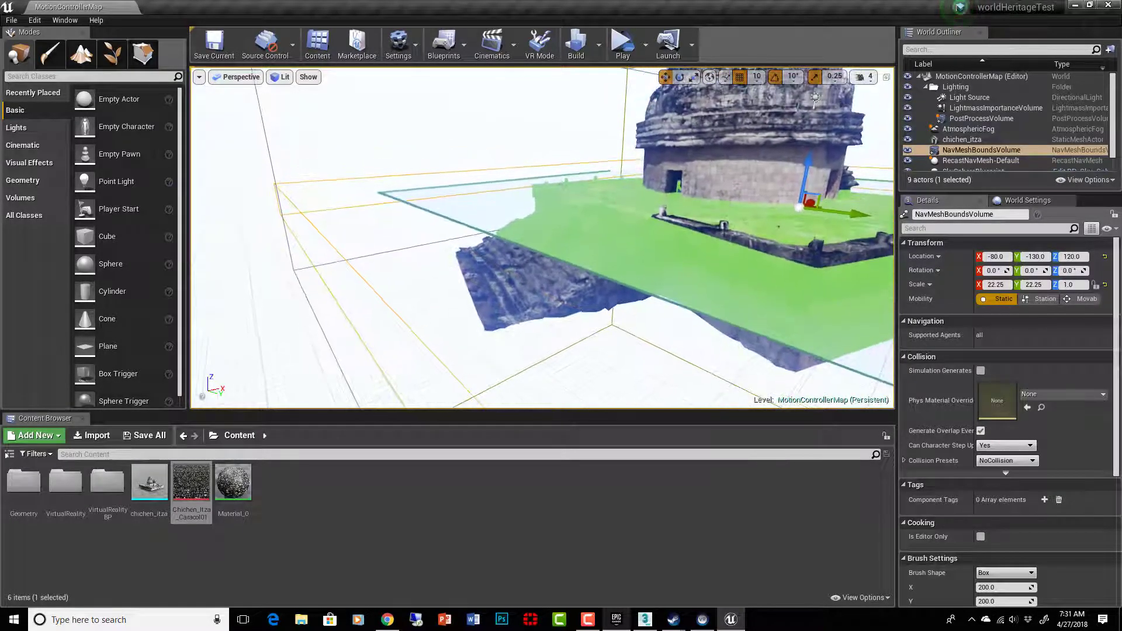
{"action": "right_click_drag", "start_coordinate": [727, 266], "coordinate": [731, 292]}
Step: Choose VR Preview as the play mode and select the VRPawn at (115, -920, 100) by the doorway
{"action": "left_click", "coordinate": [646, 45]}
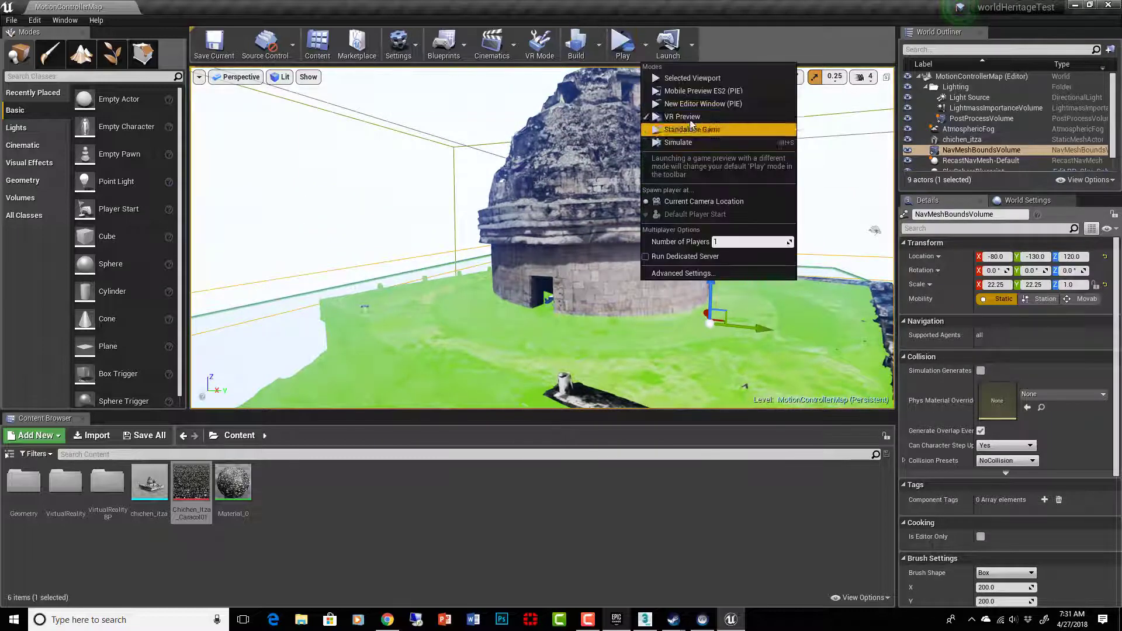
{"action": "left_click", "coordinate": [692, 118]}
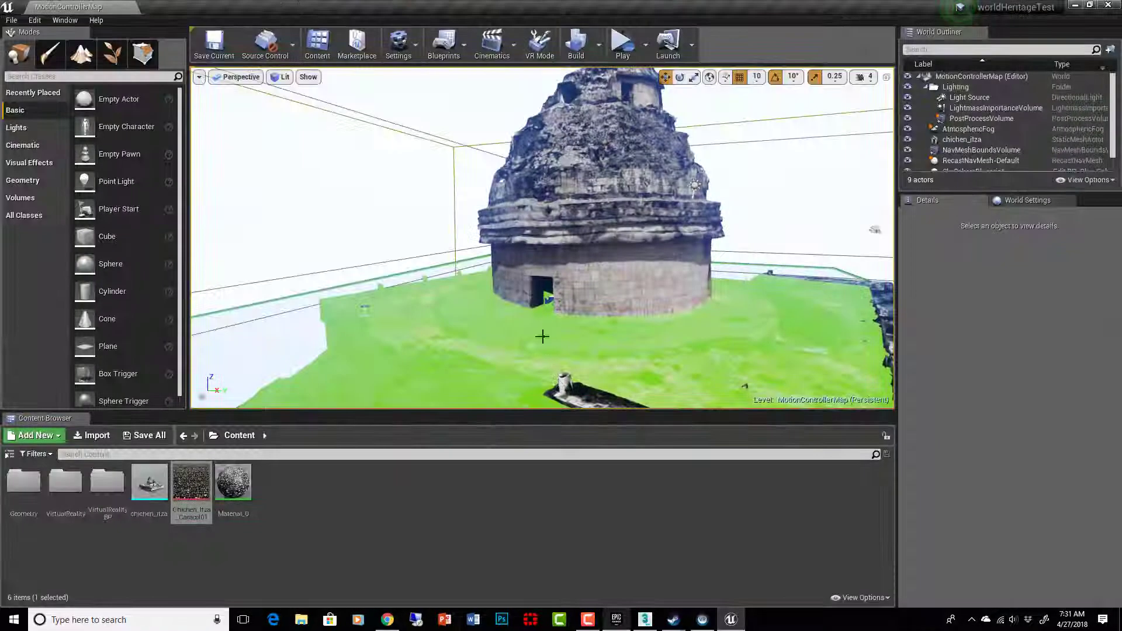
{"action": "right_click_drag", "start_coordinate": [553, 318], "coordinate": [553, 318]}
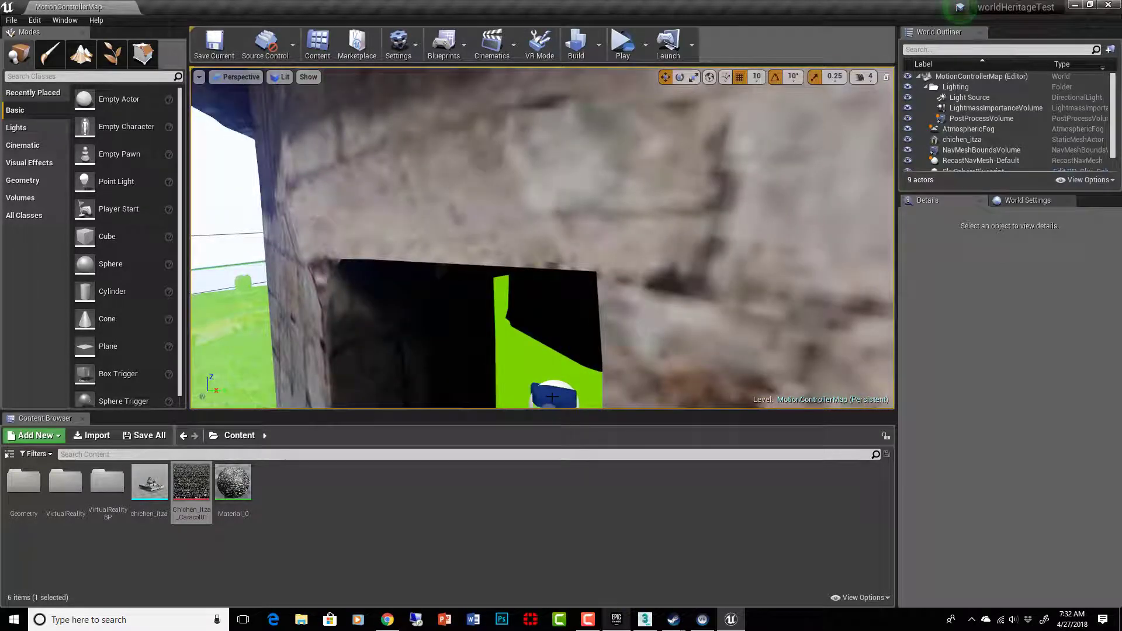
{"action": "left_click", "coordinate": [564, 397]}
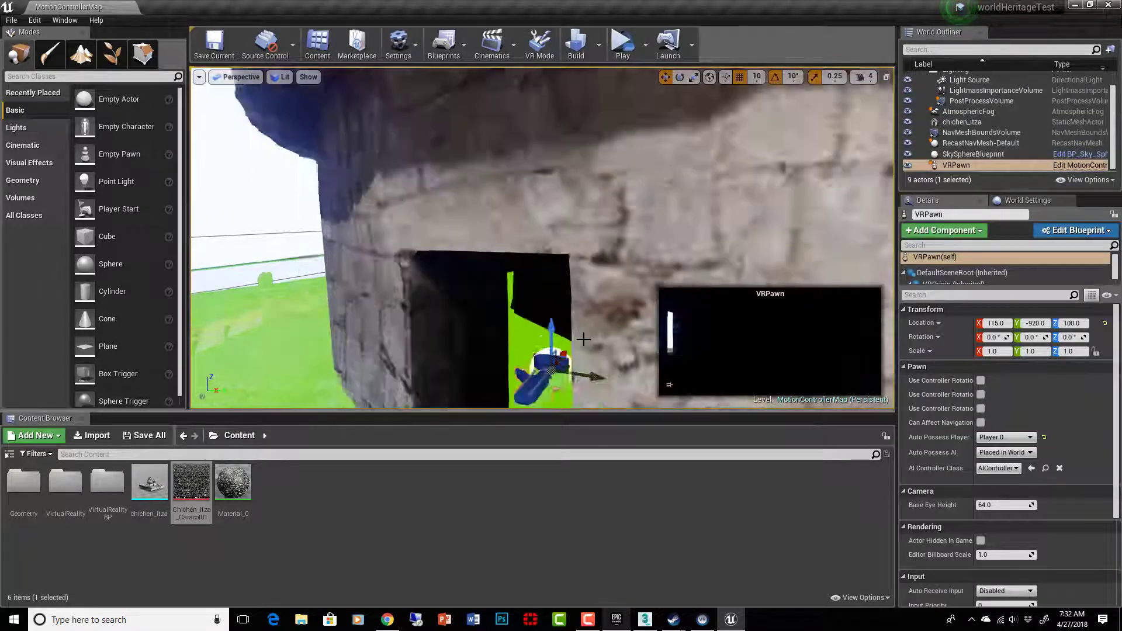
{"action": "scroll", "coordinate": [571, 391], "scroll_direction": "down", "scroll_amount": 5}
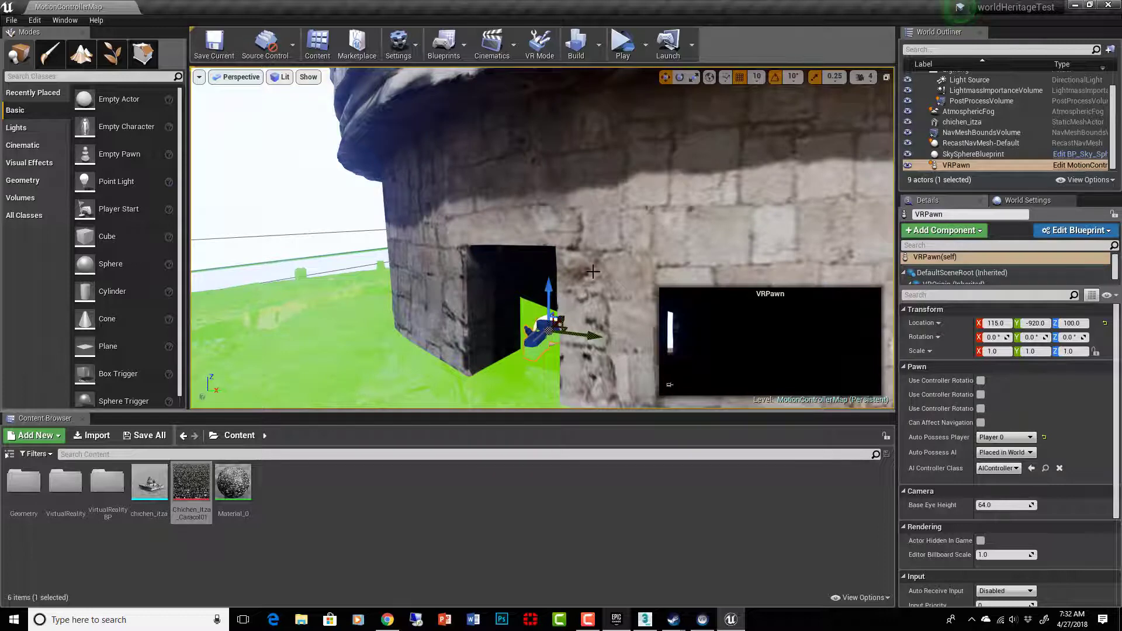
Step: Relaunch the VR preview and teleport across the Caracol platform past its low stone wall
{"action": "left_click", "coordinate": [623, 53]}
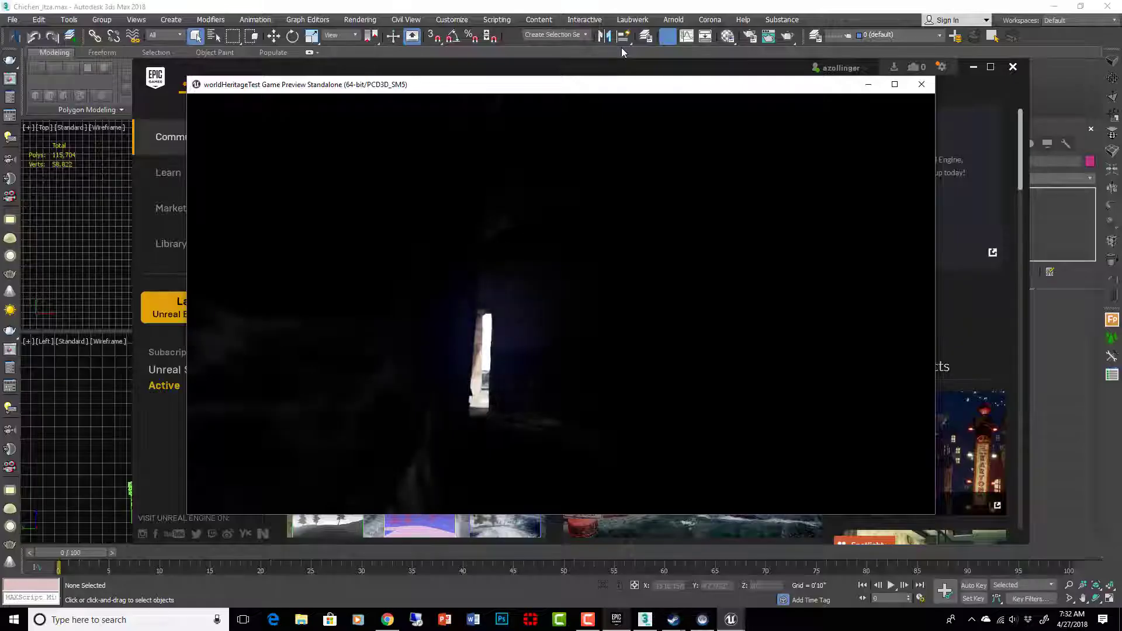